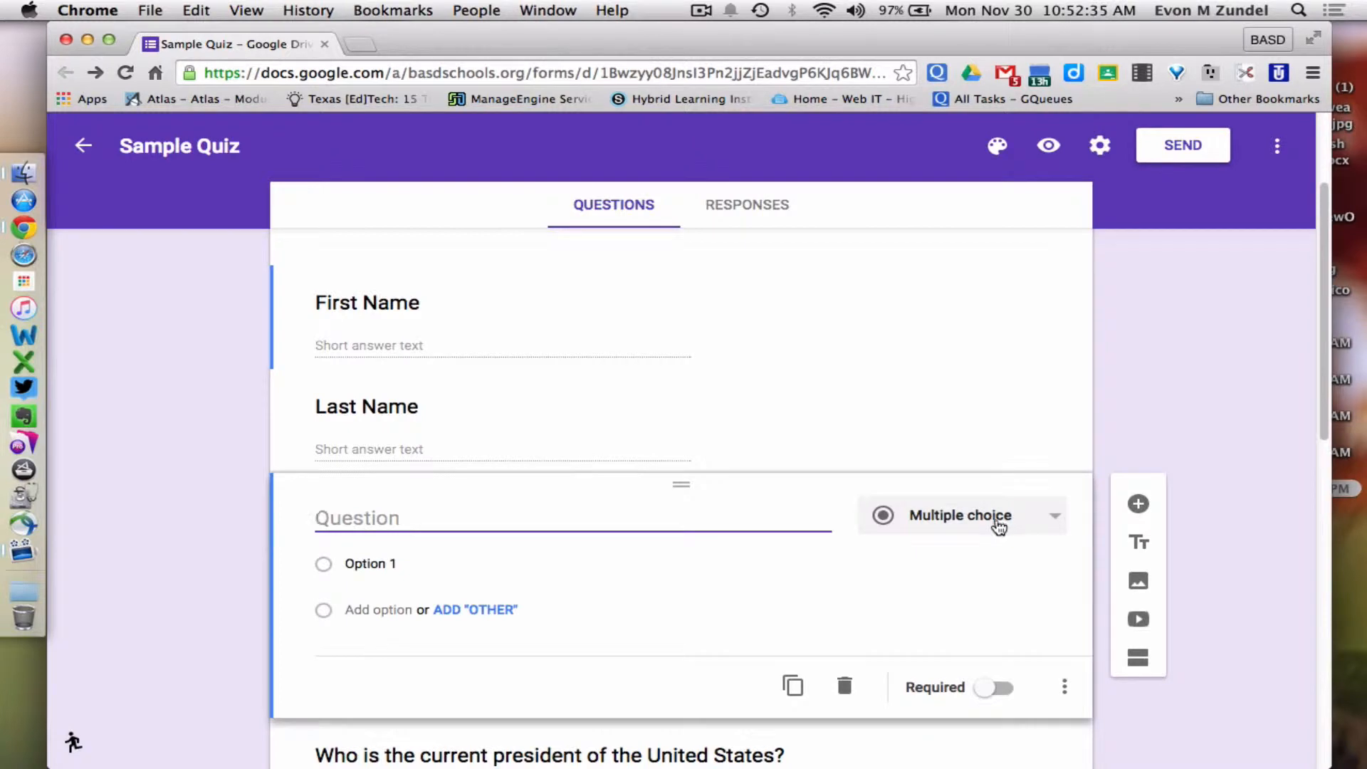
Make the new question below Last Name a Date question with Include time turned on
click(1000, 525)
scroll(998, 568, down, 2)
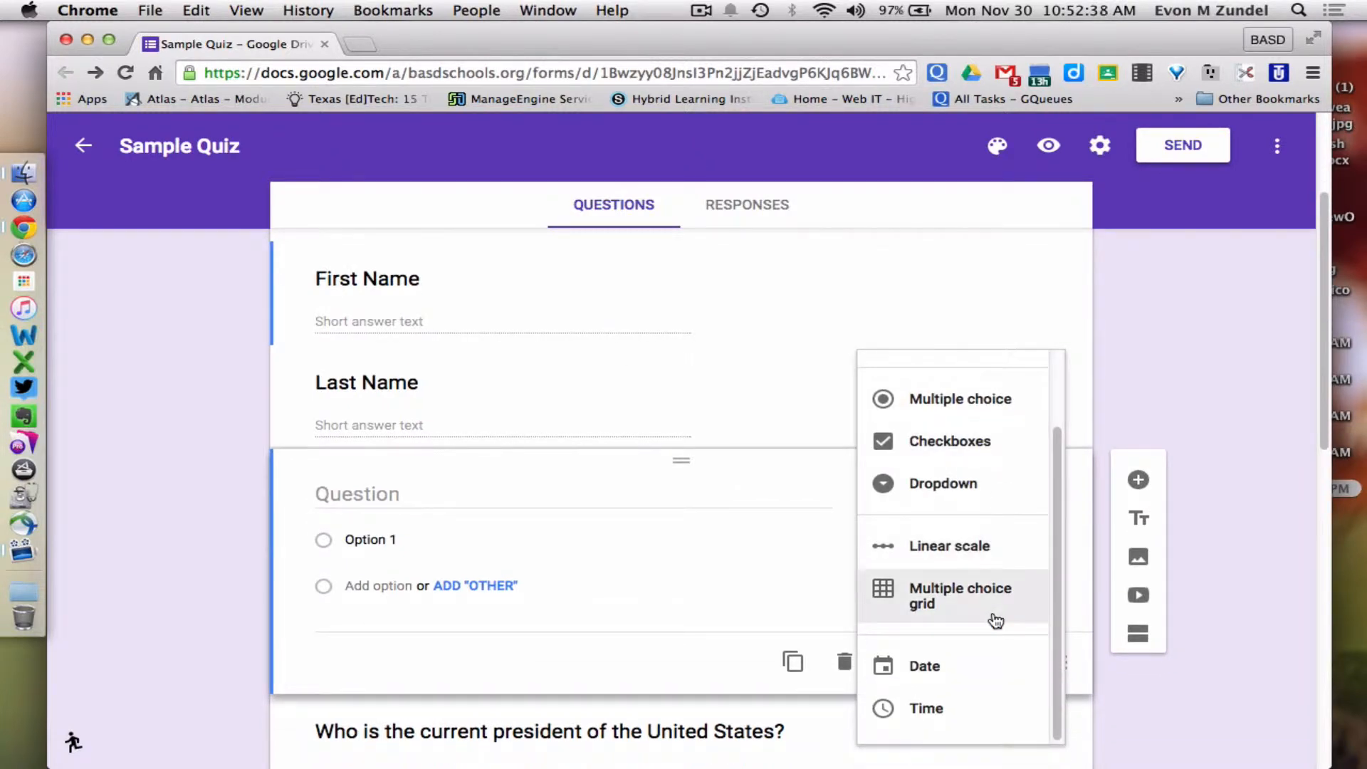
click(974, 680)
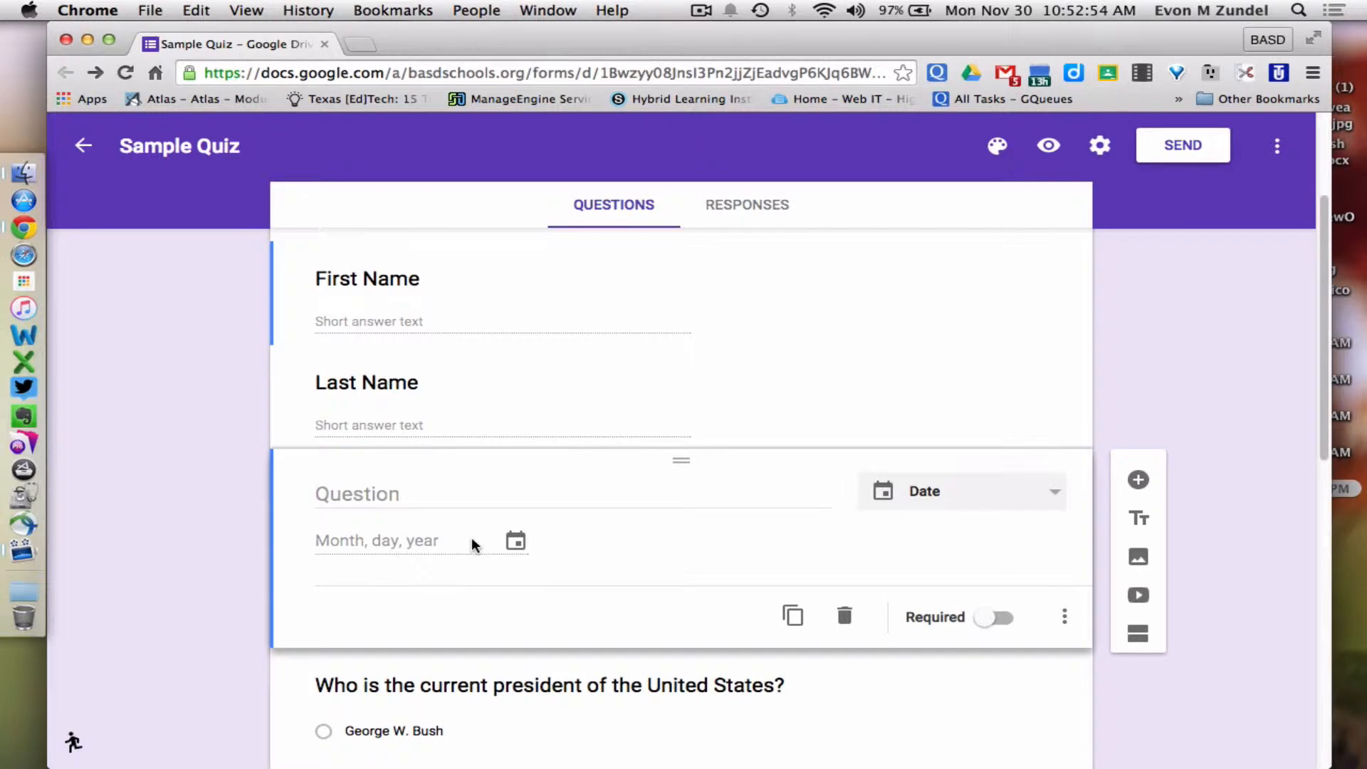
click(1065, 617)
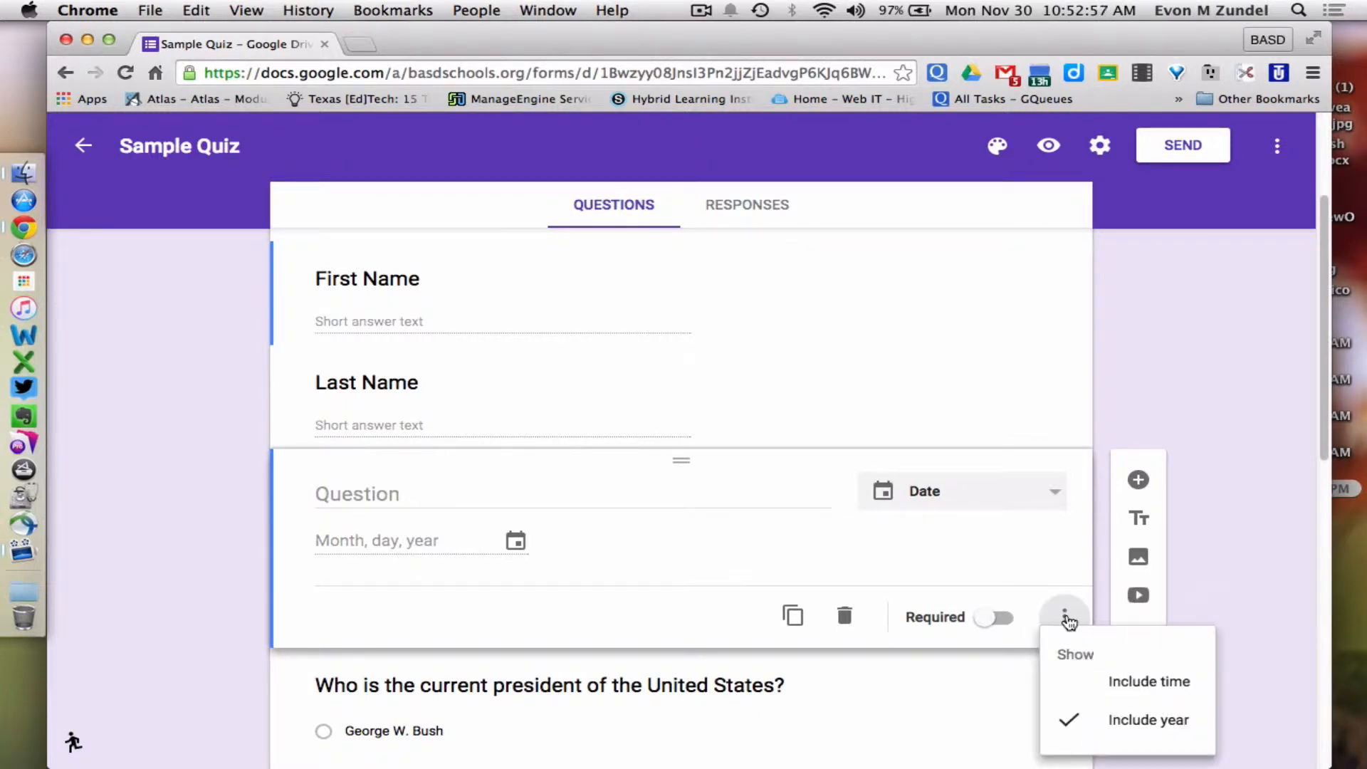
click(1125, 686)
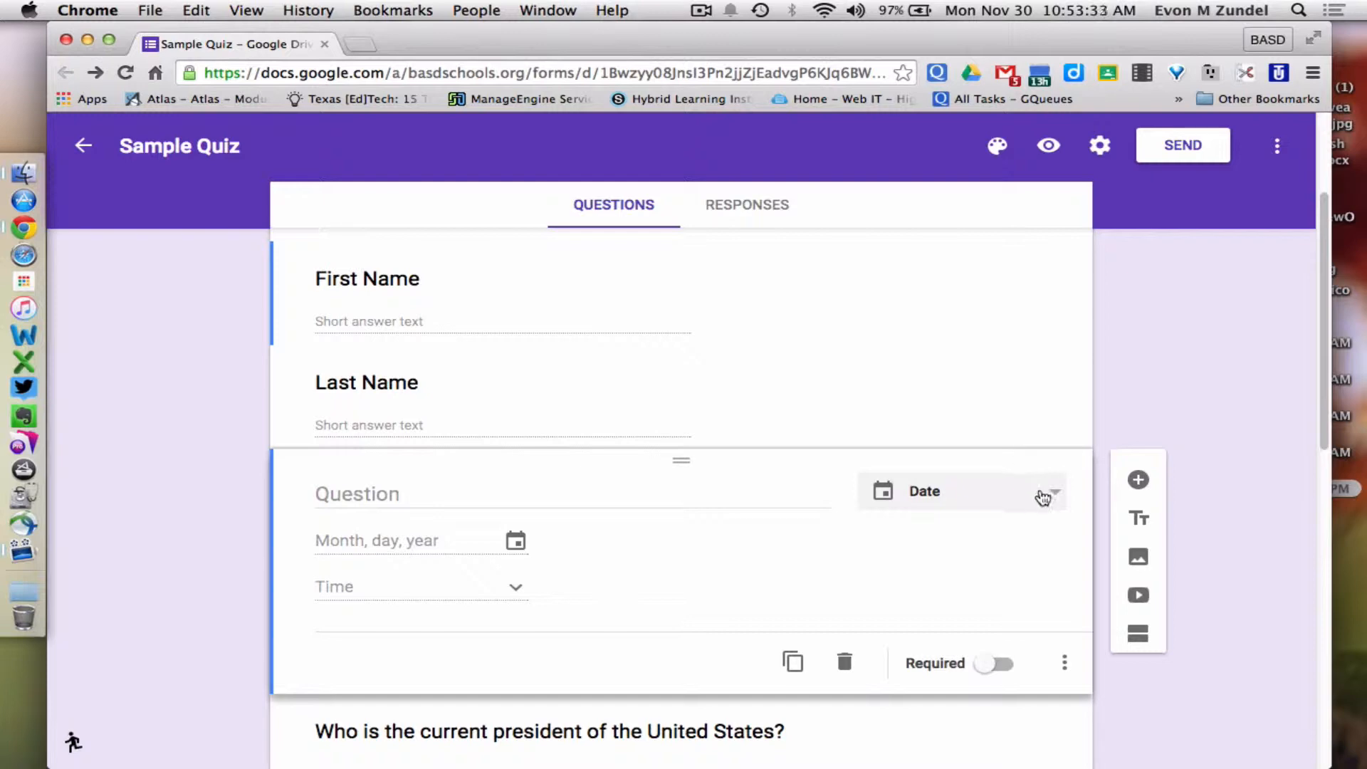
Change the new question from Date to a Time question and open the respondent preview
click(1043, 498)
click(1021, 540)
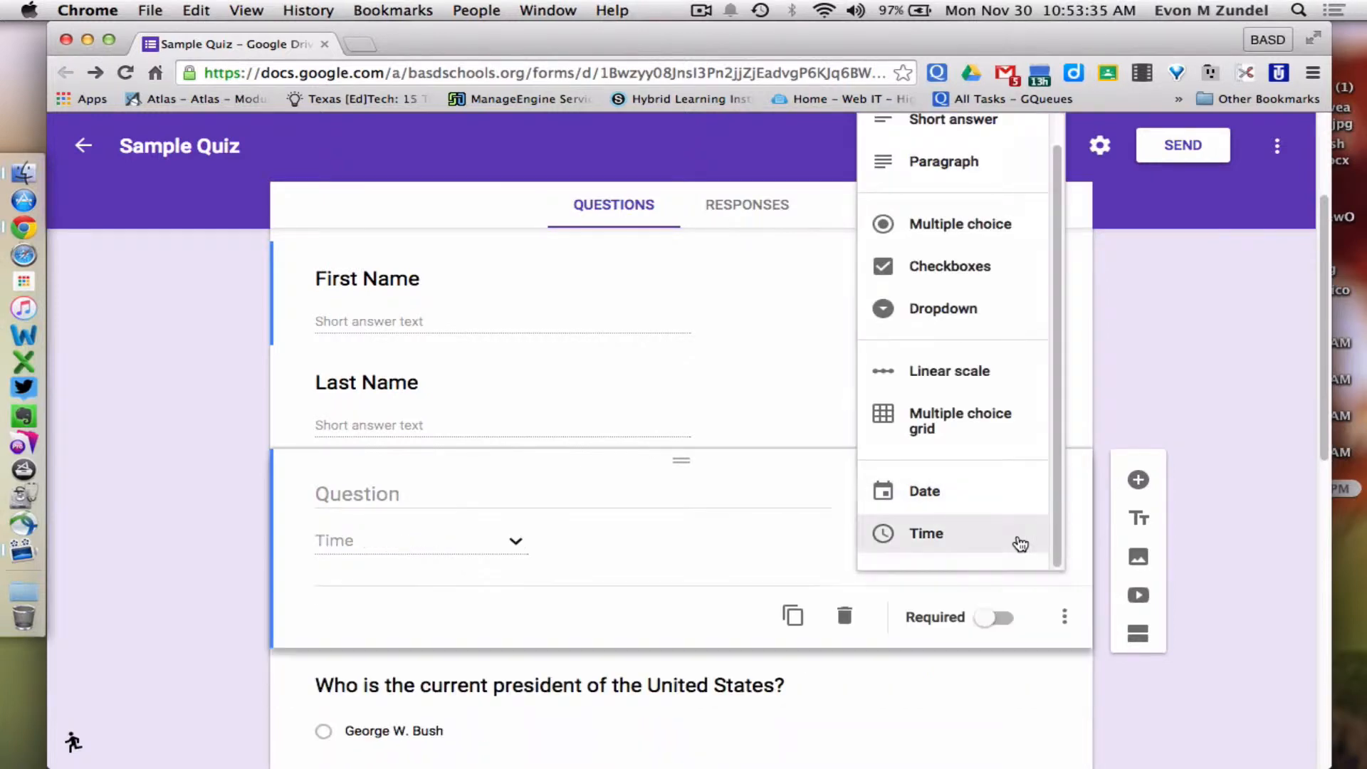
click(1011, 490)
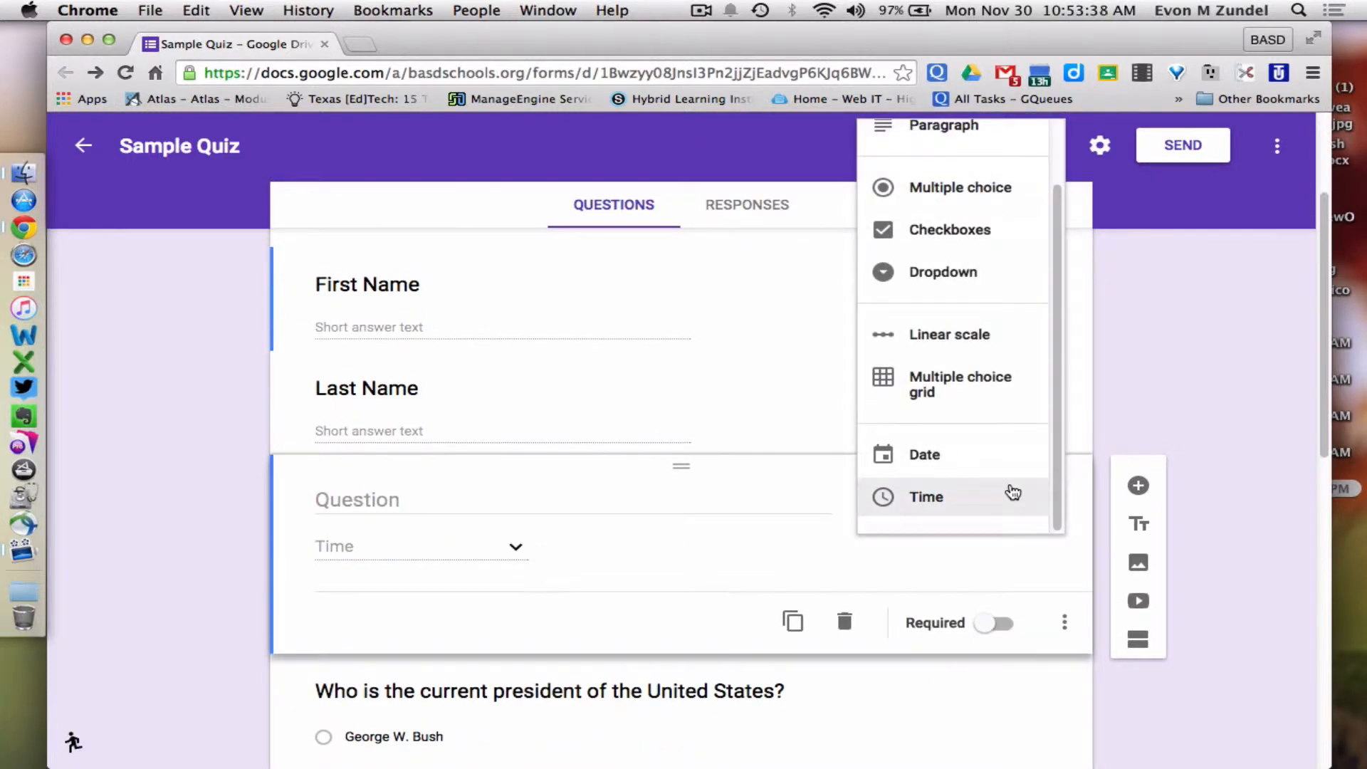
click(1013, 491)
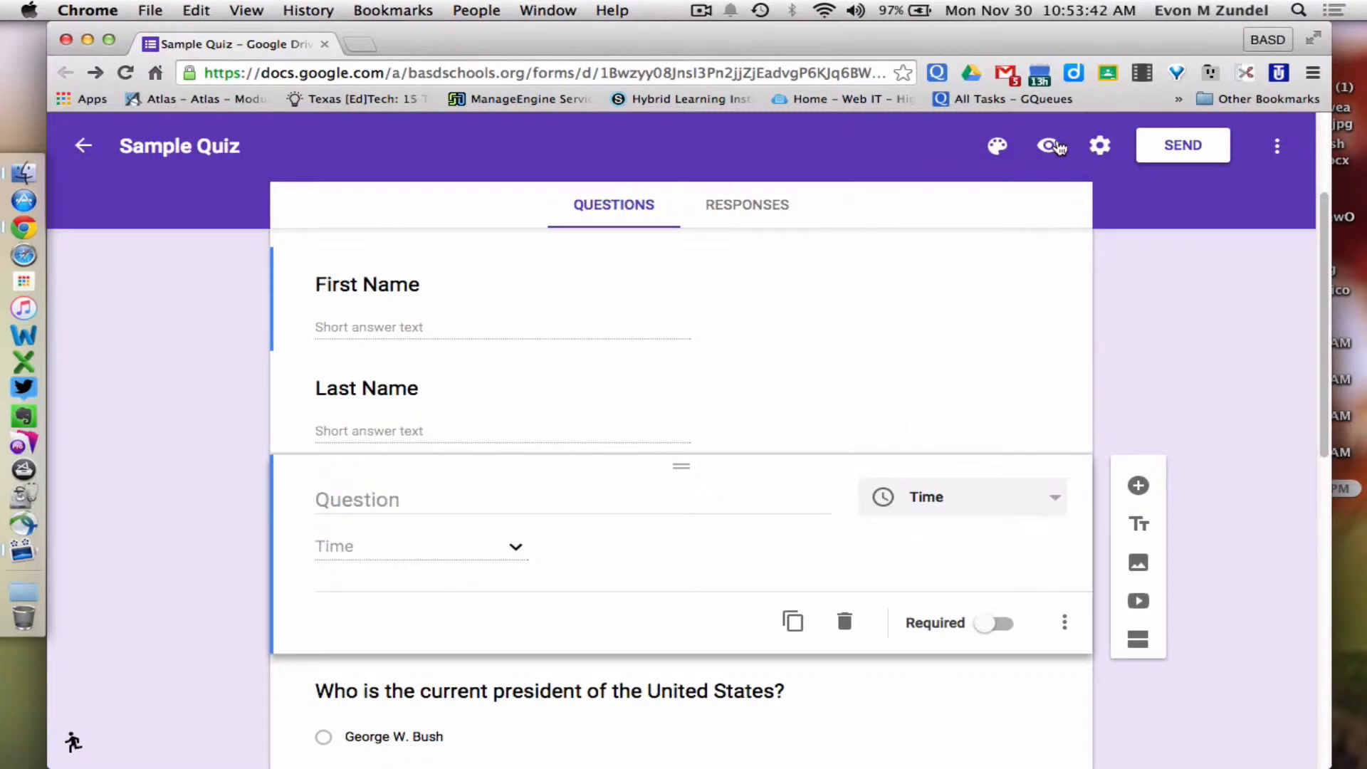
click(1051, 146)
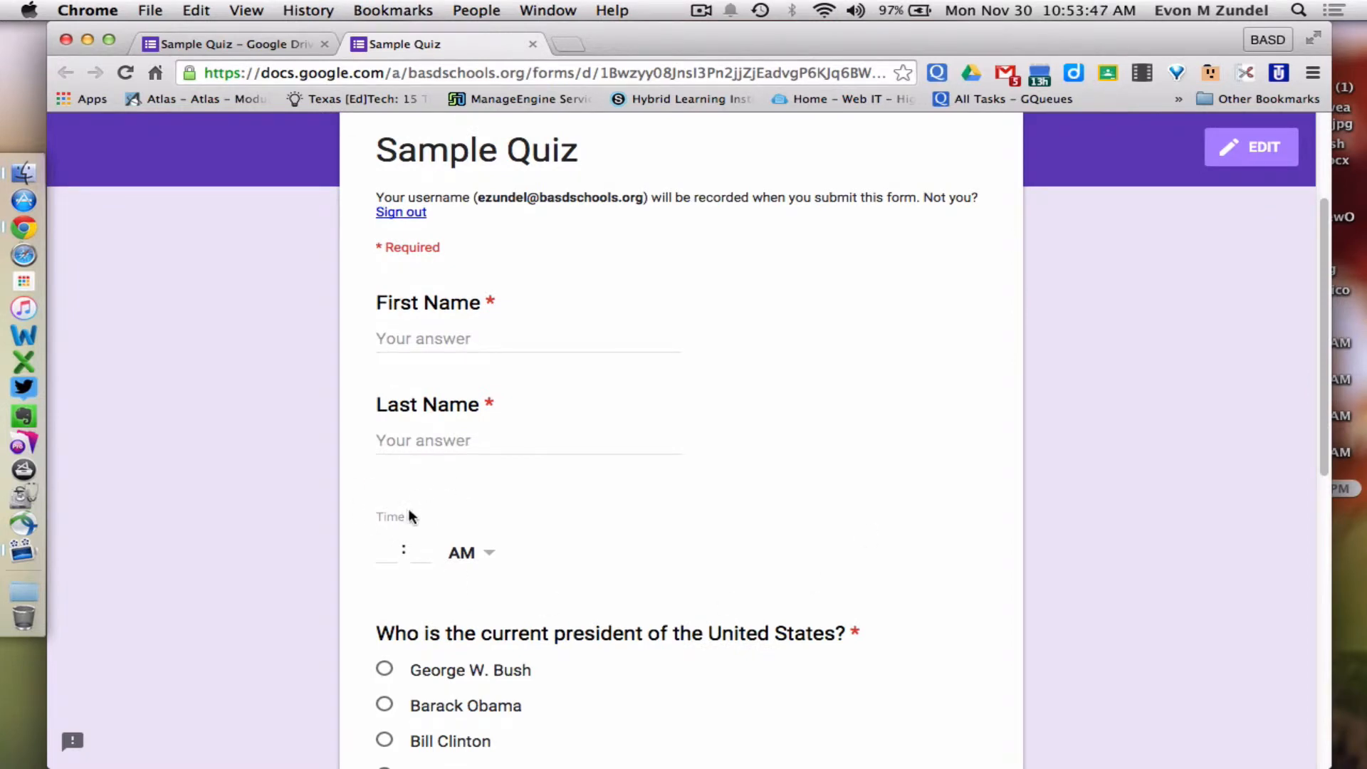
In the preview, test the Time answer by entering hour and minutes and choosing PM
click(388, 552)
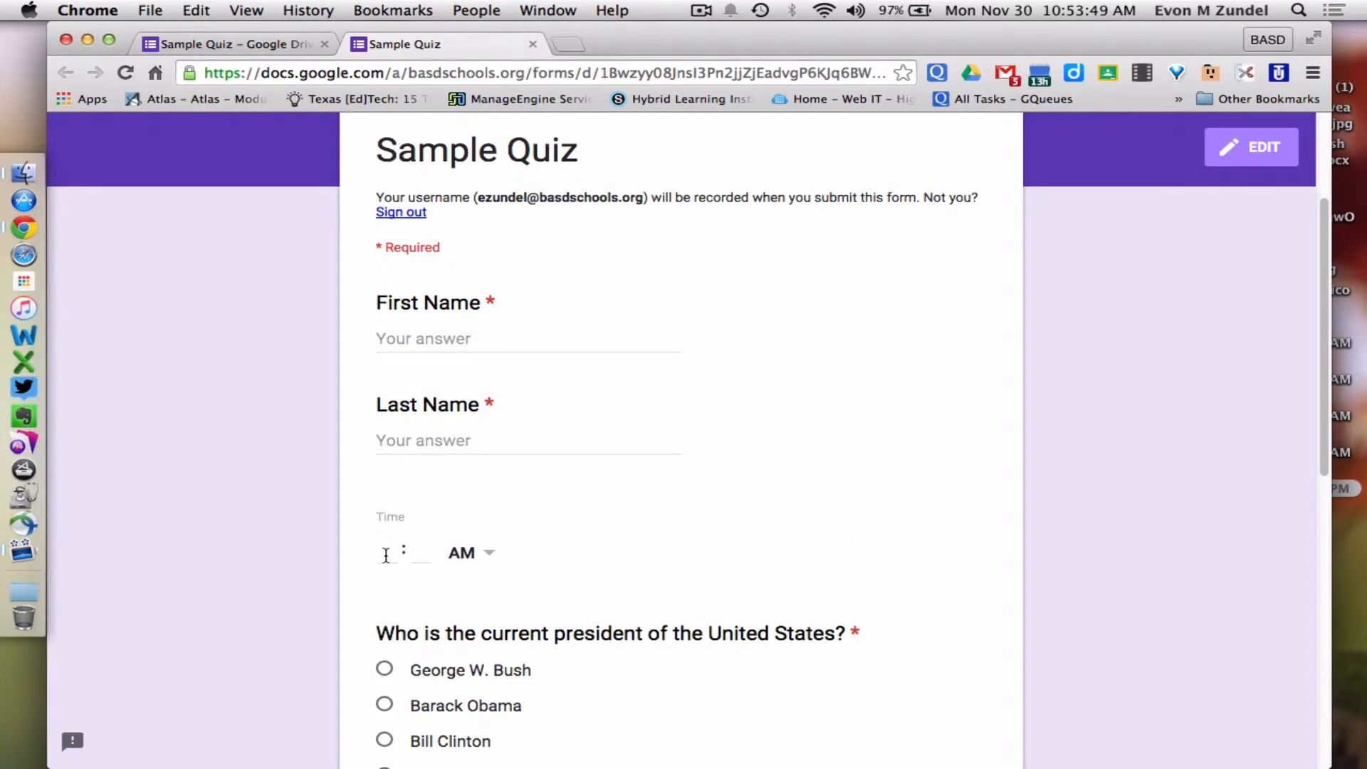
click(431, 554)
click(489, 554)
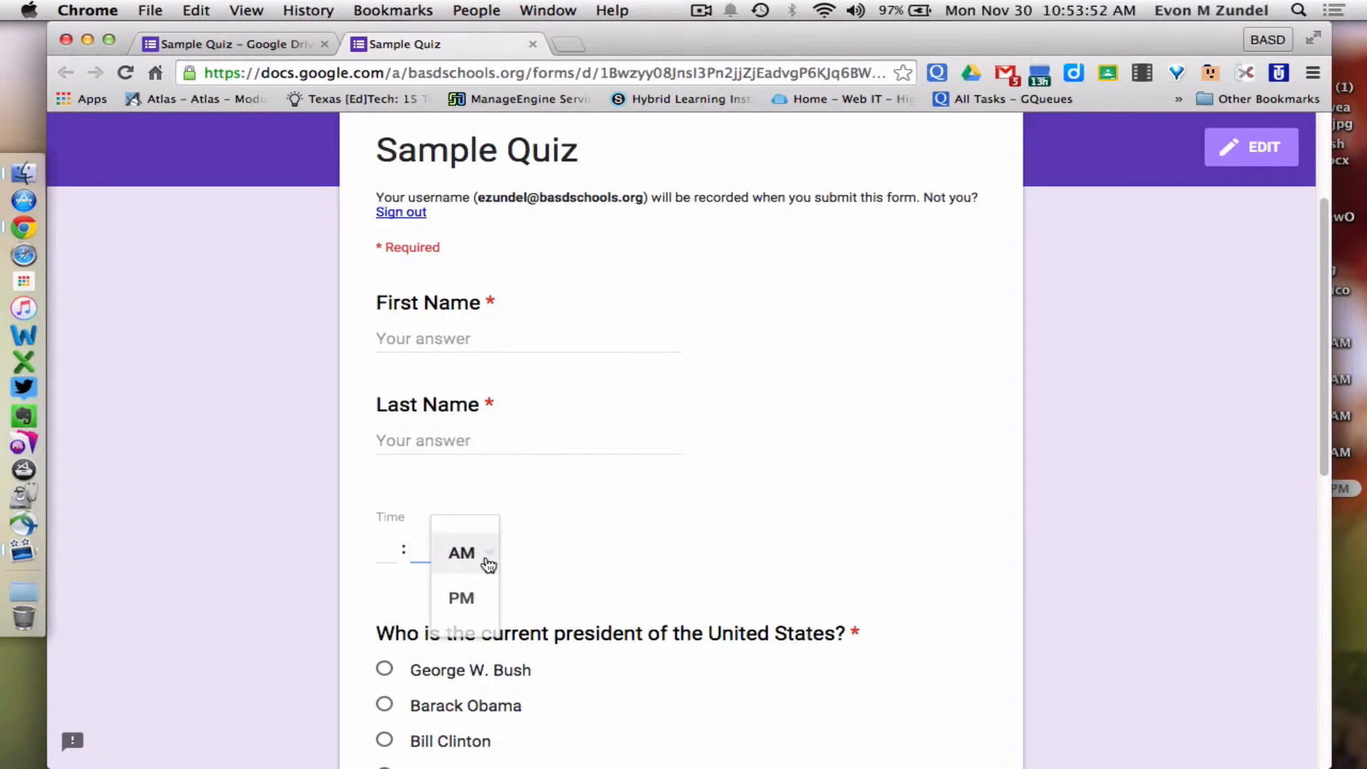
click(466, 602)
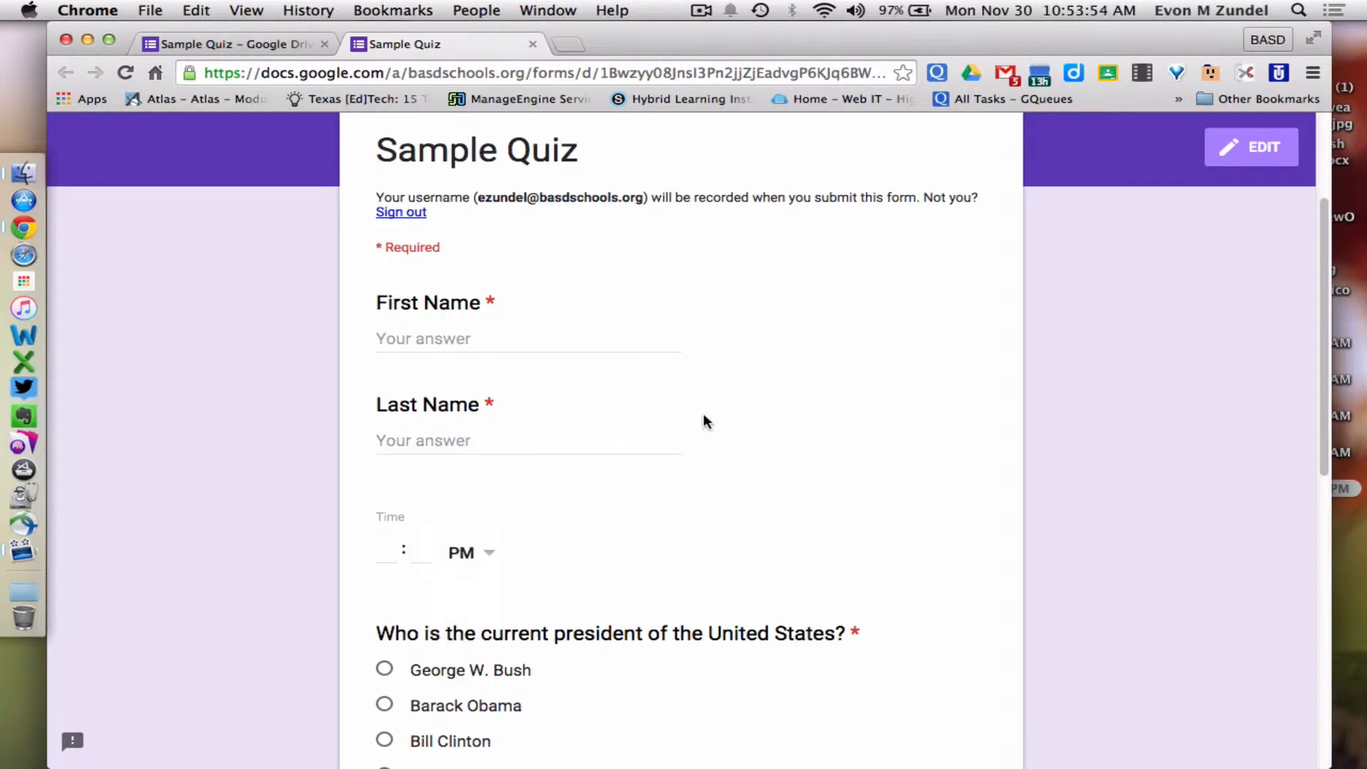
scroll(705, 413, up, 3)
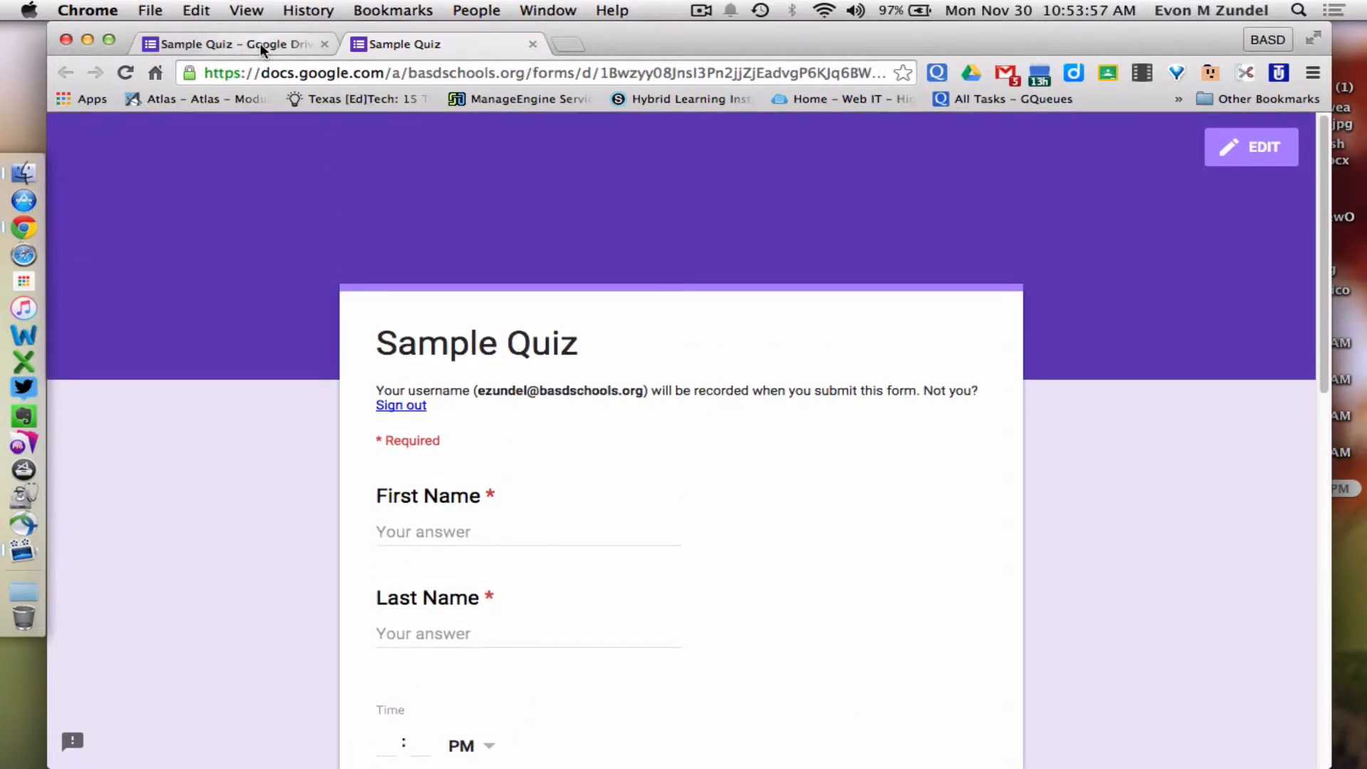
Back in the editor, delete the Time question below Last Name
click(259, 42)
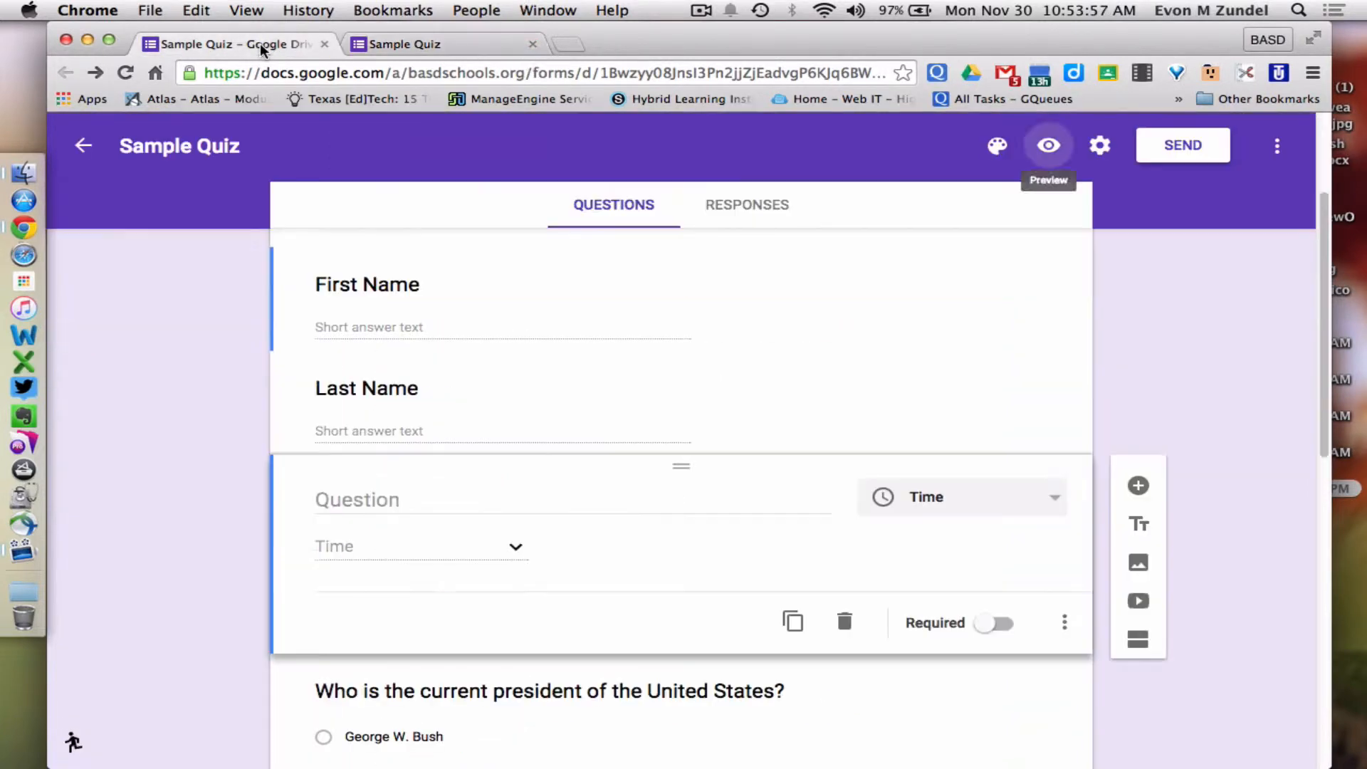
click(847, 624)
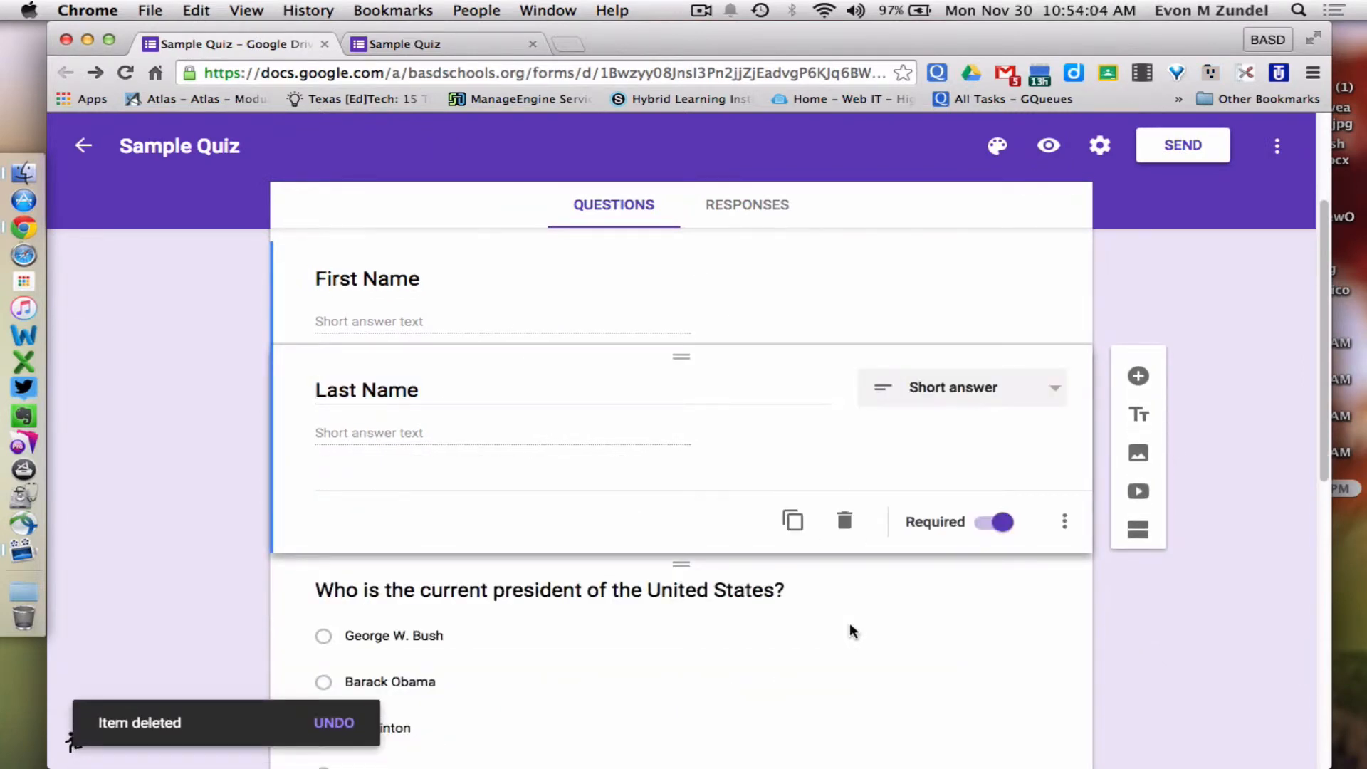
scroll(849, 622, down, 2)
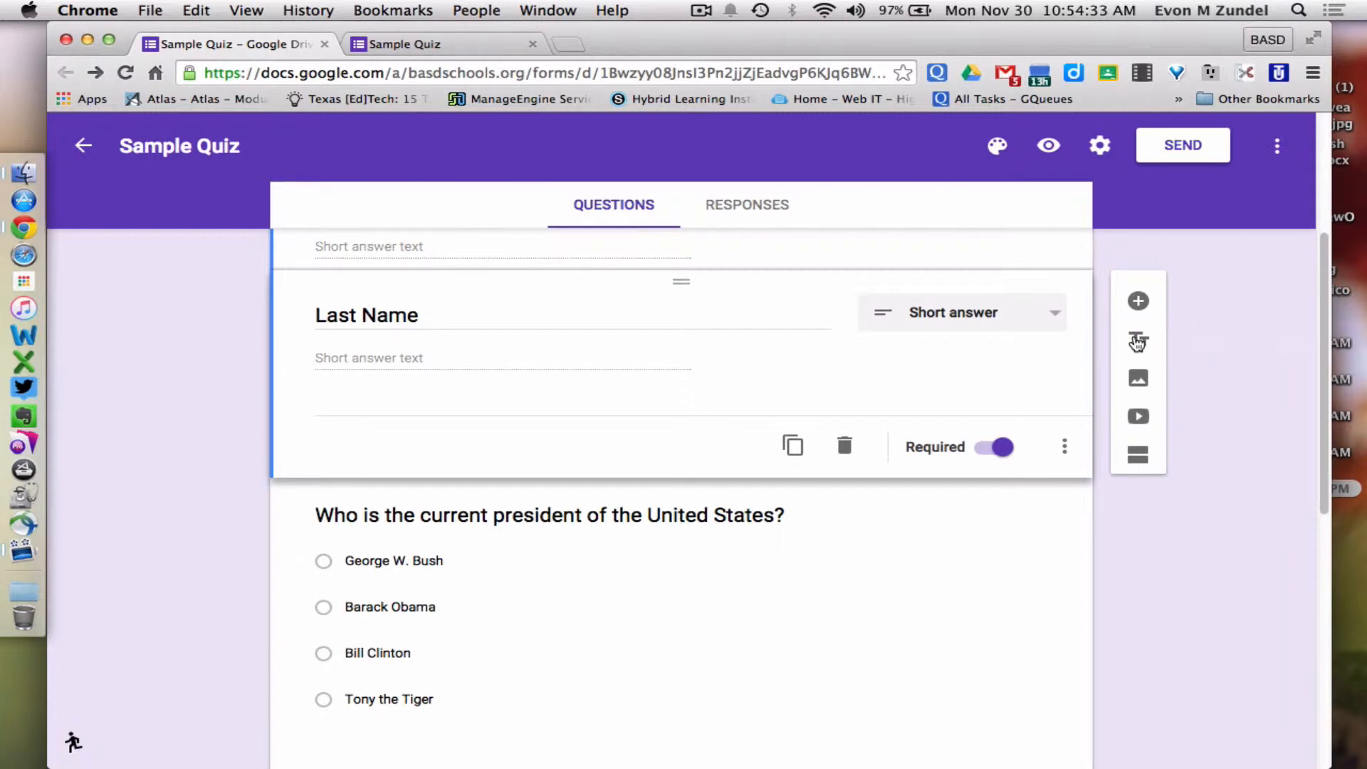
Add a title block 'Multiple Choice Questions' with description 'Please answer to the best of your ability.'
click(1139, 344)
triple_click(551, 421)
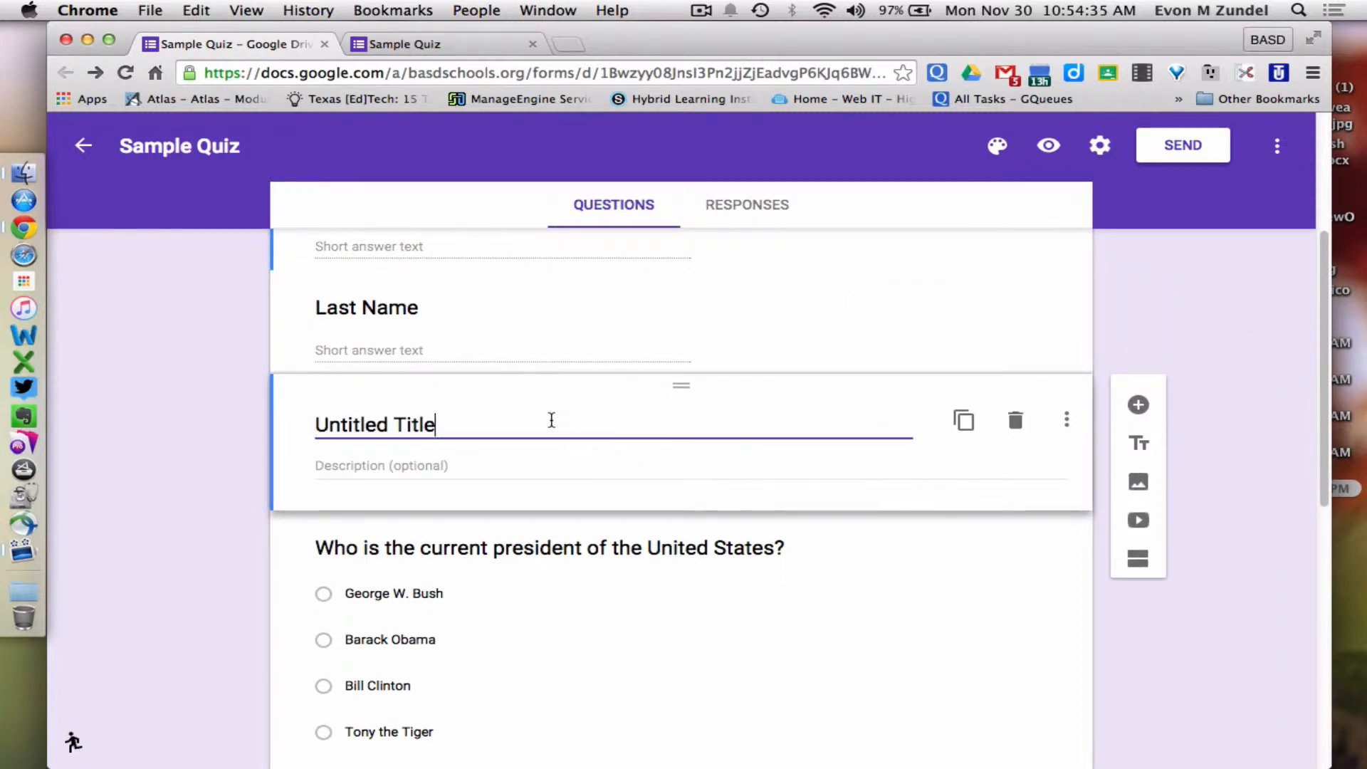
text(Multip)
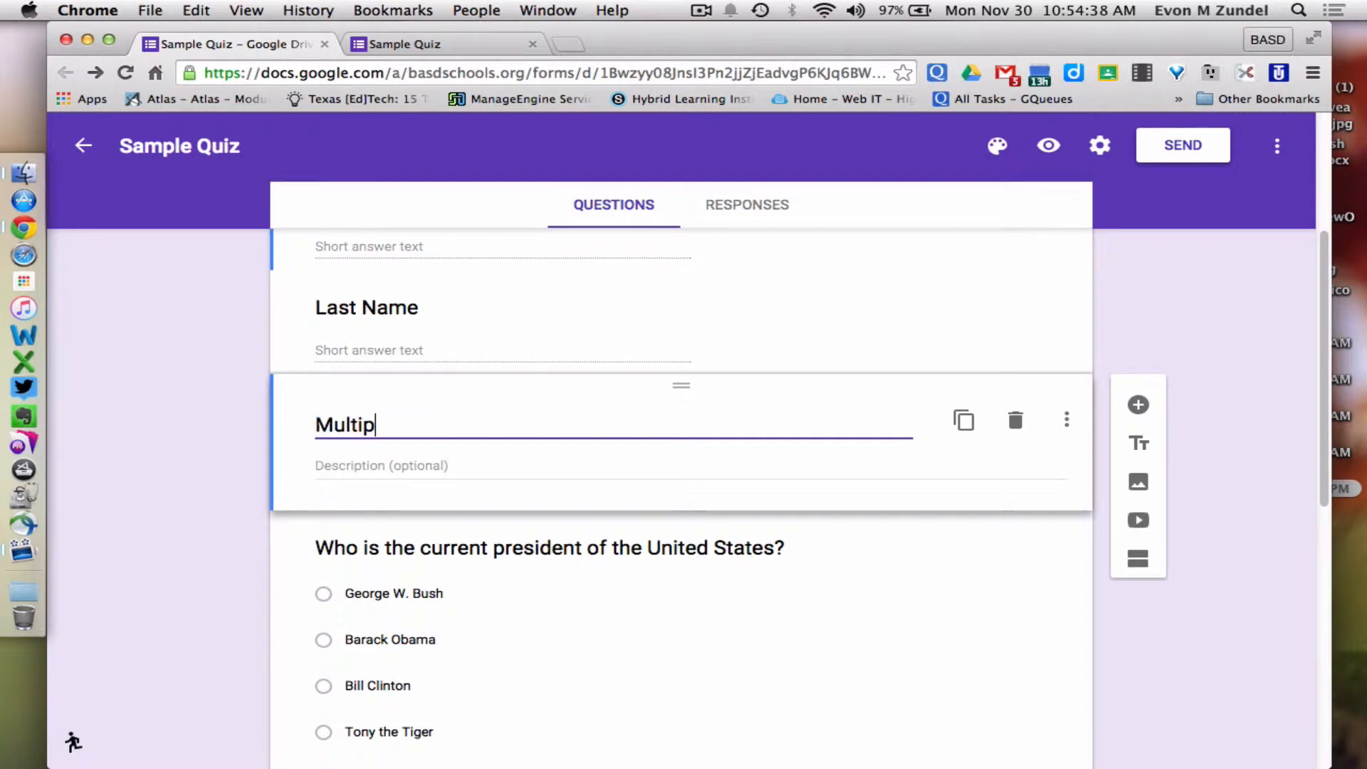
text(le Choice Questions)
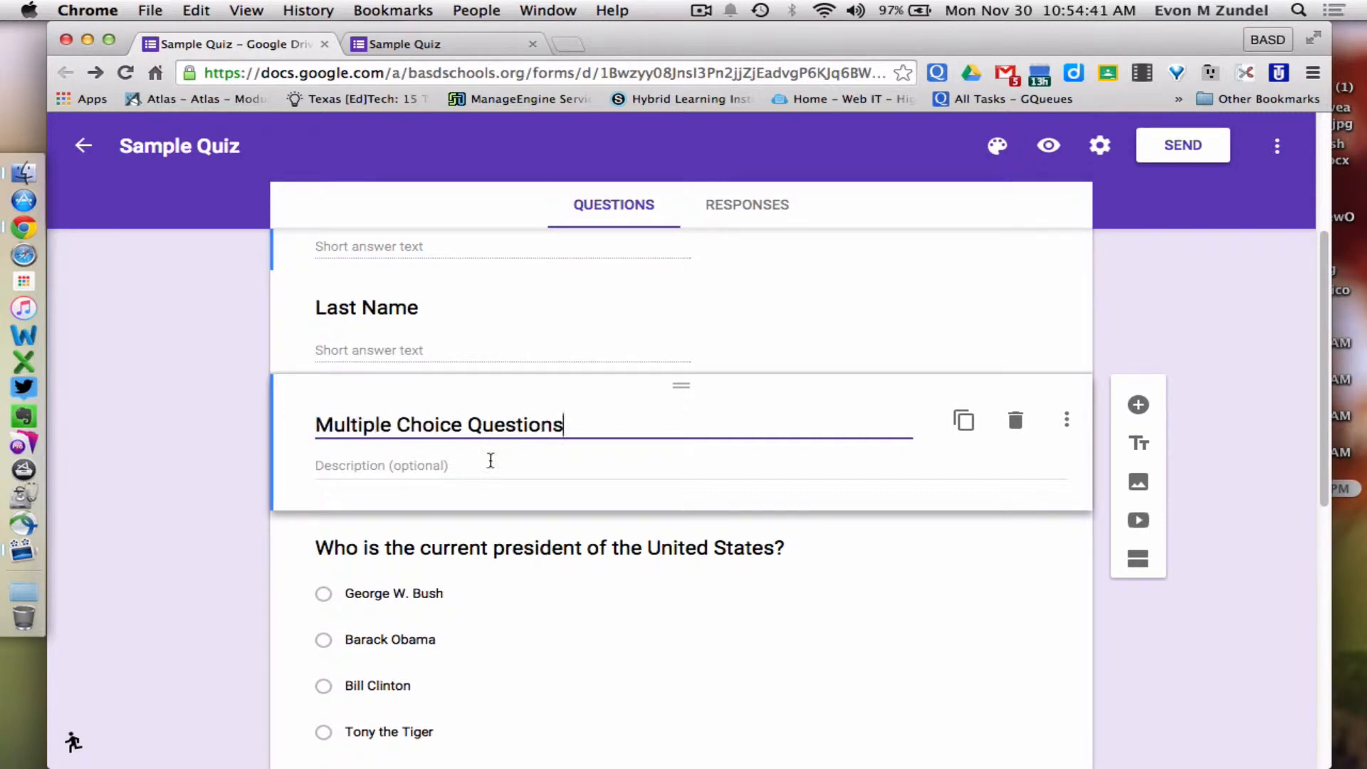
click(421, 459)
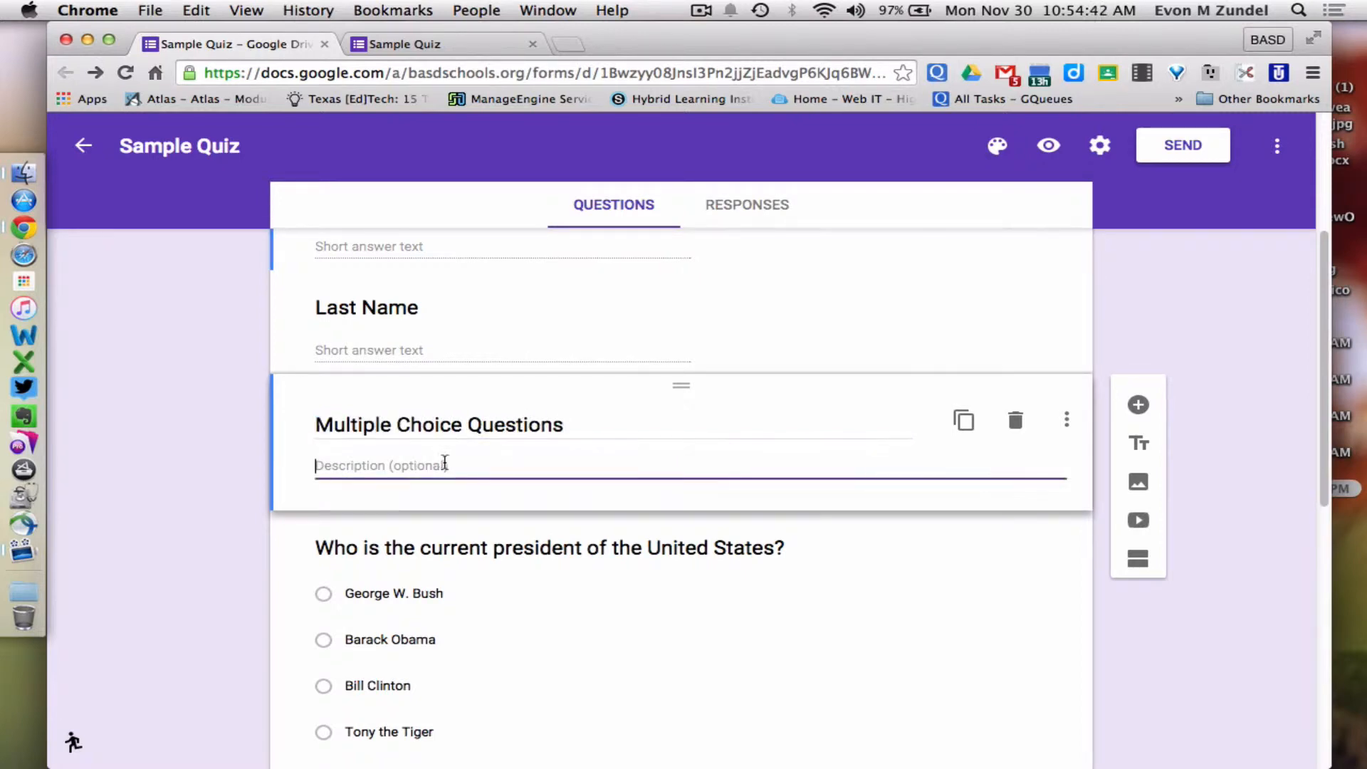
text(Please answer)
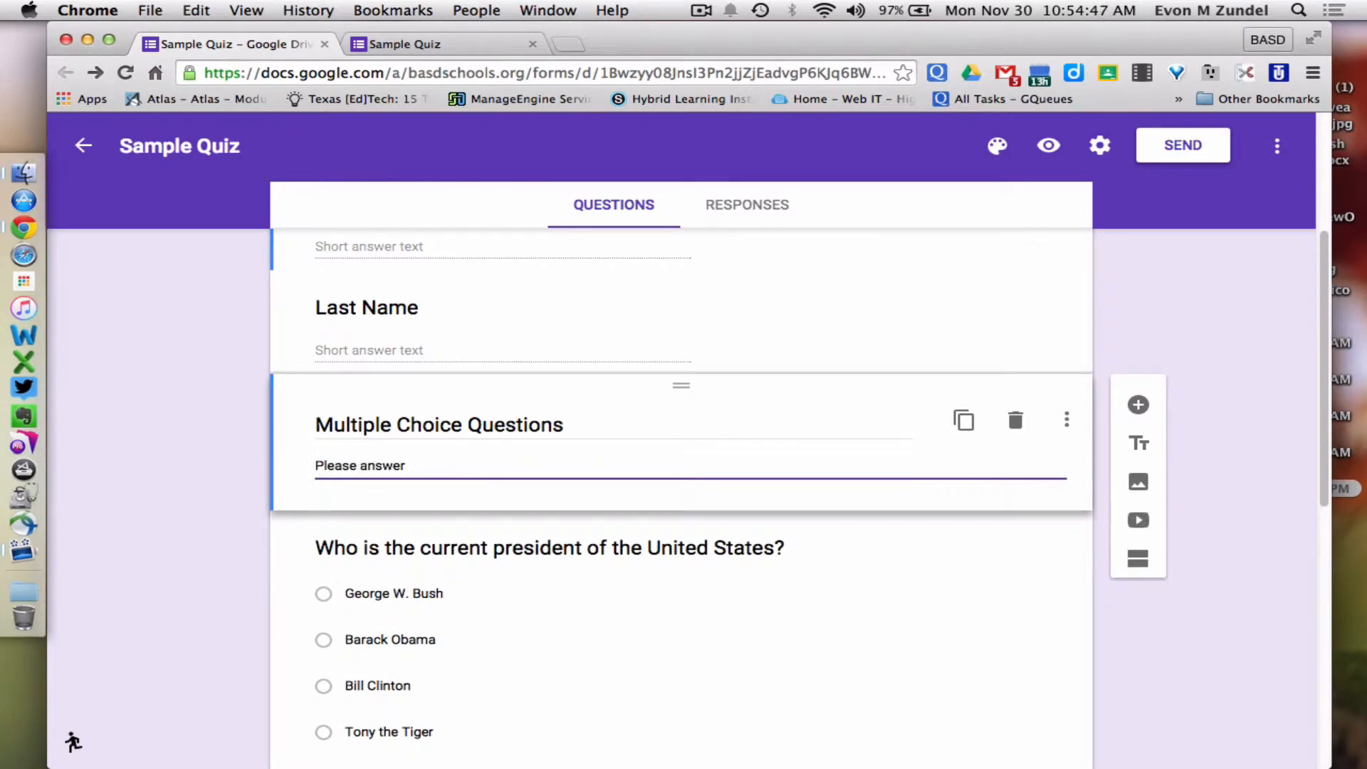
text( to the best of your )
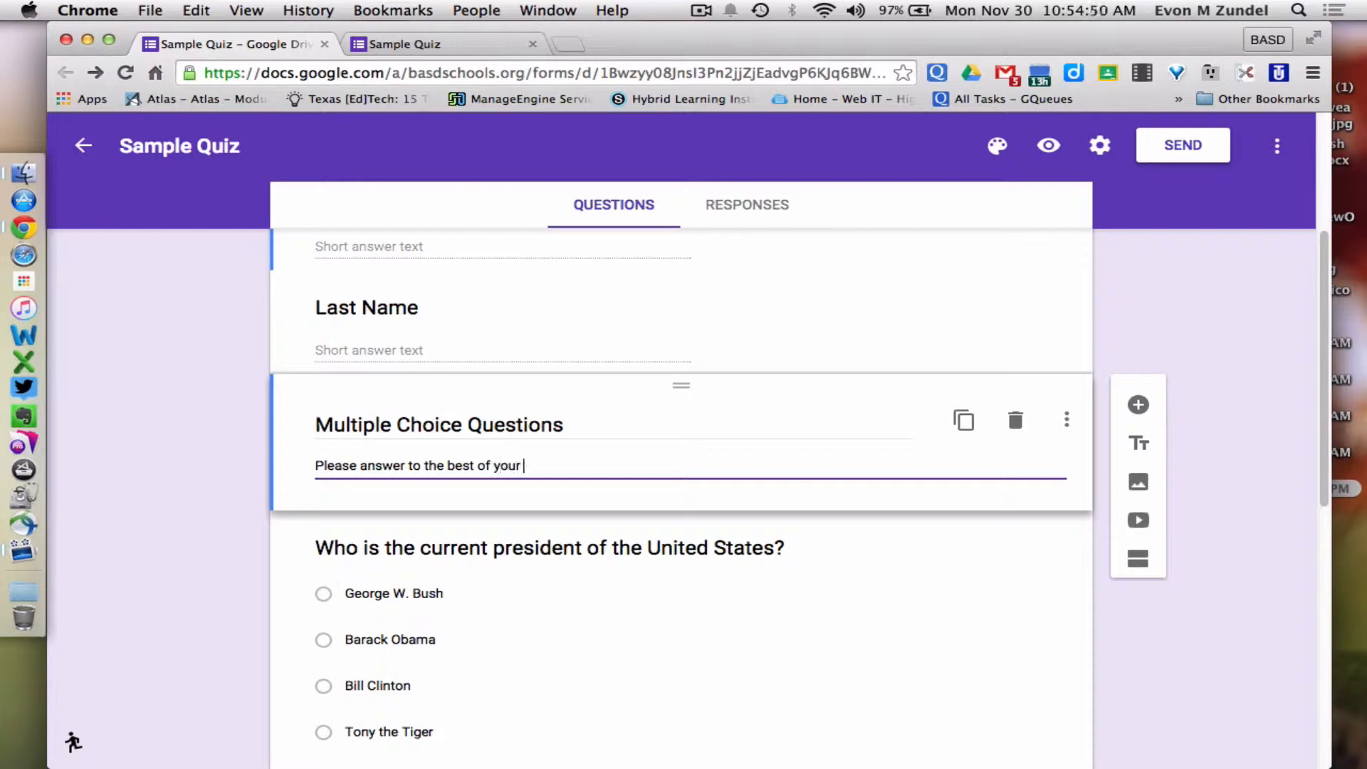
text(ability.)
click(1048, 145)
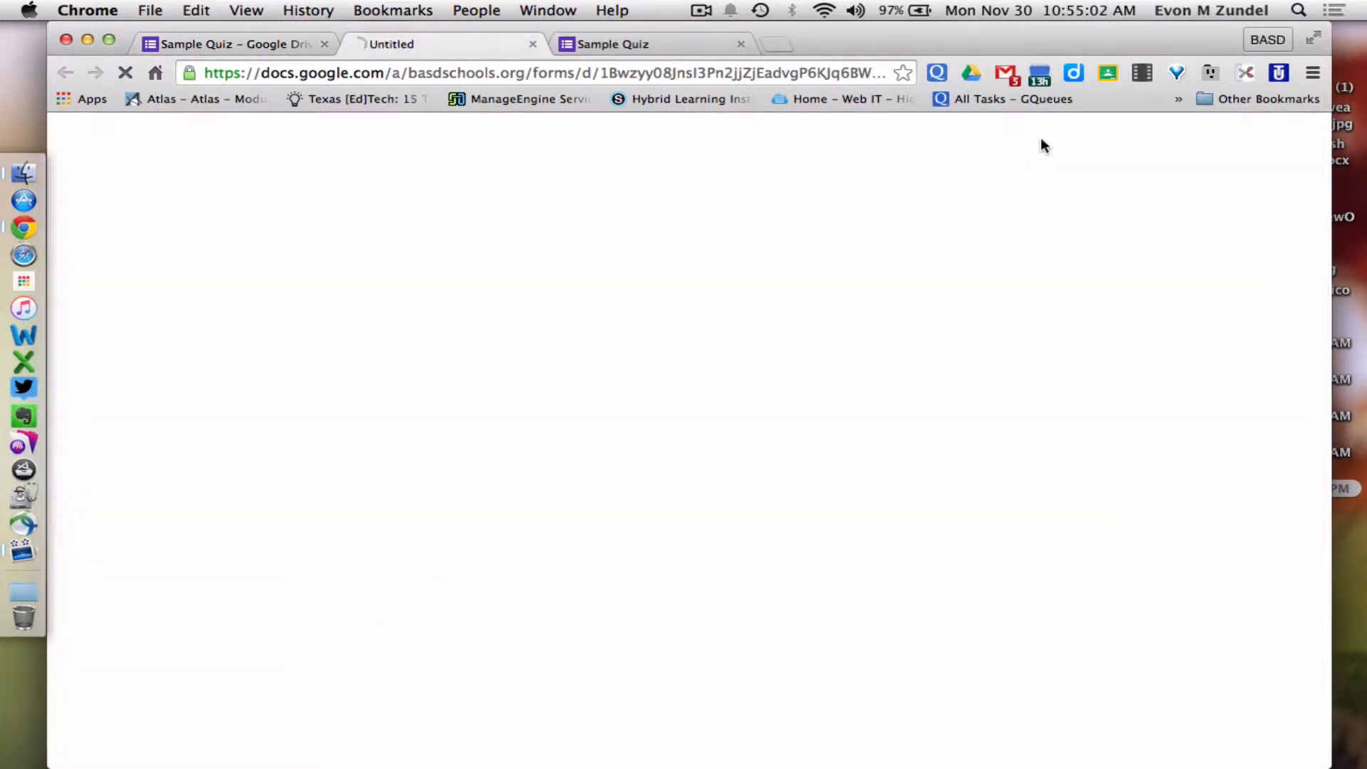
scroll(860, 385, down, 5)
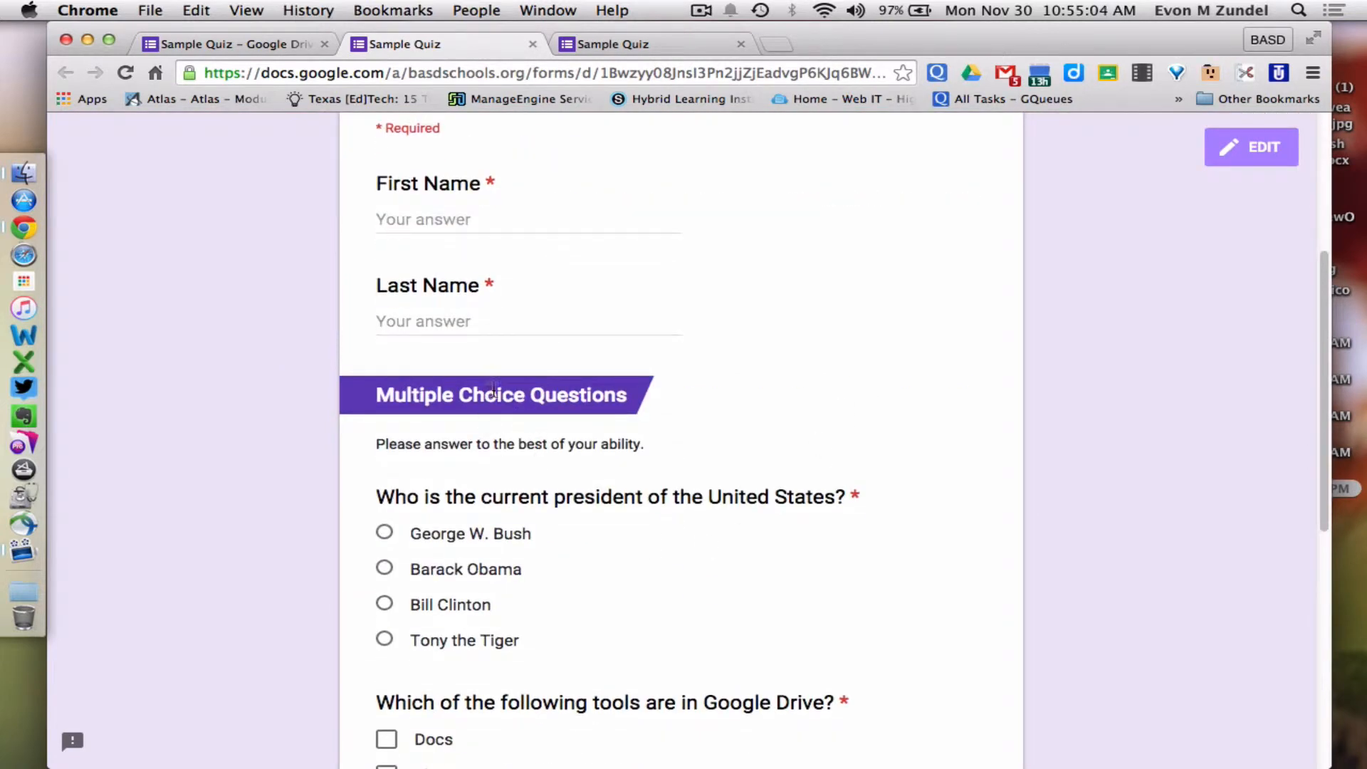
scroll(491, 391, down, 2)
scroll(490, 396, up, 2)
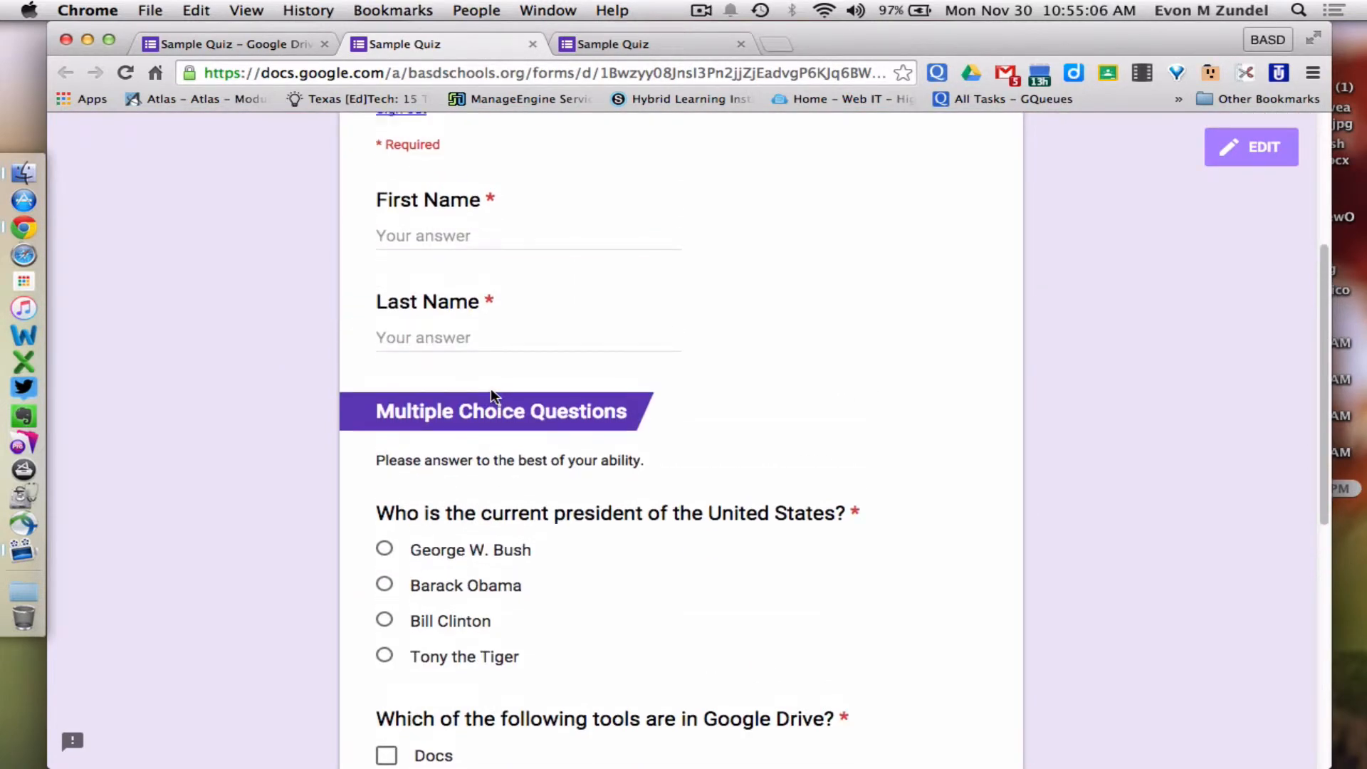
scroll(491, 396, up, 1)
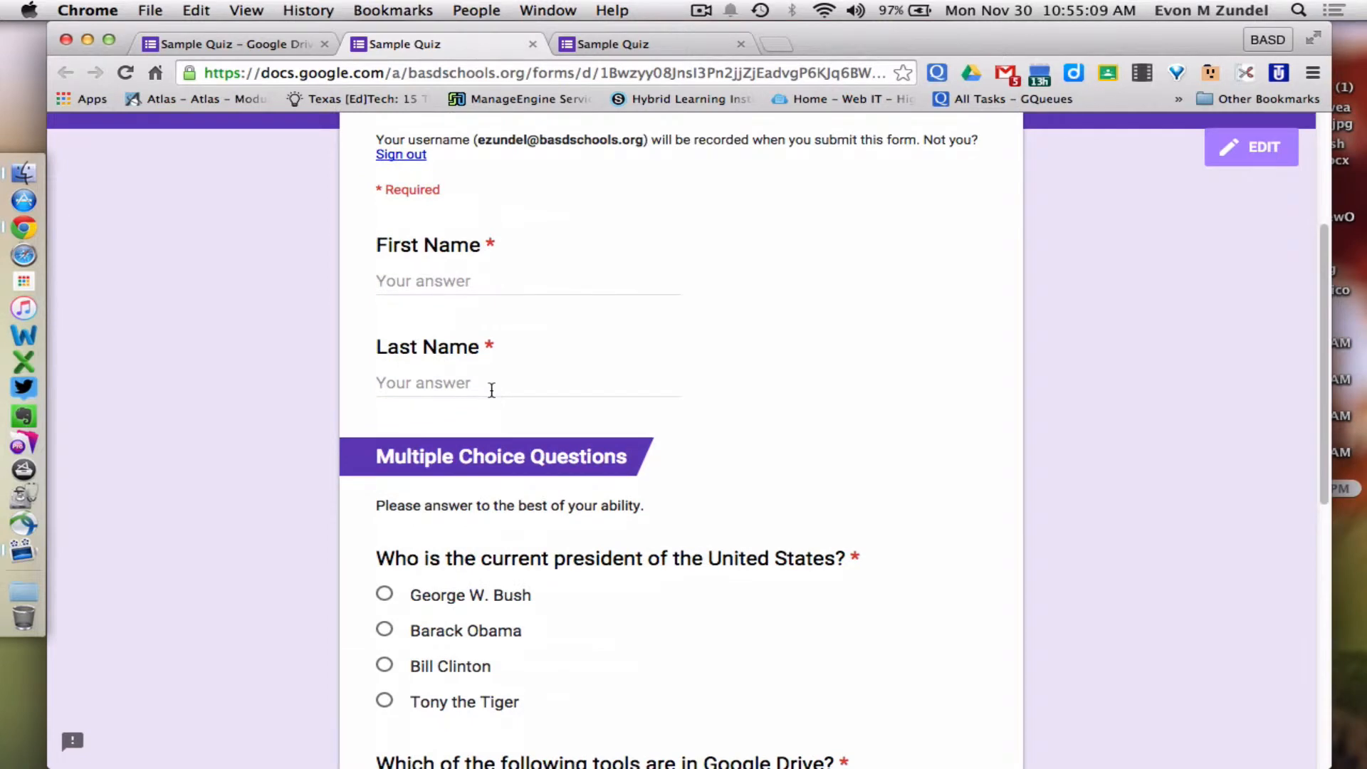
scroll(492, 391, up, 5)
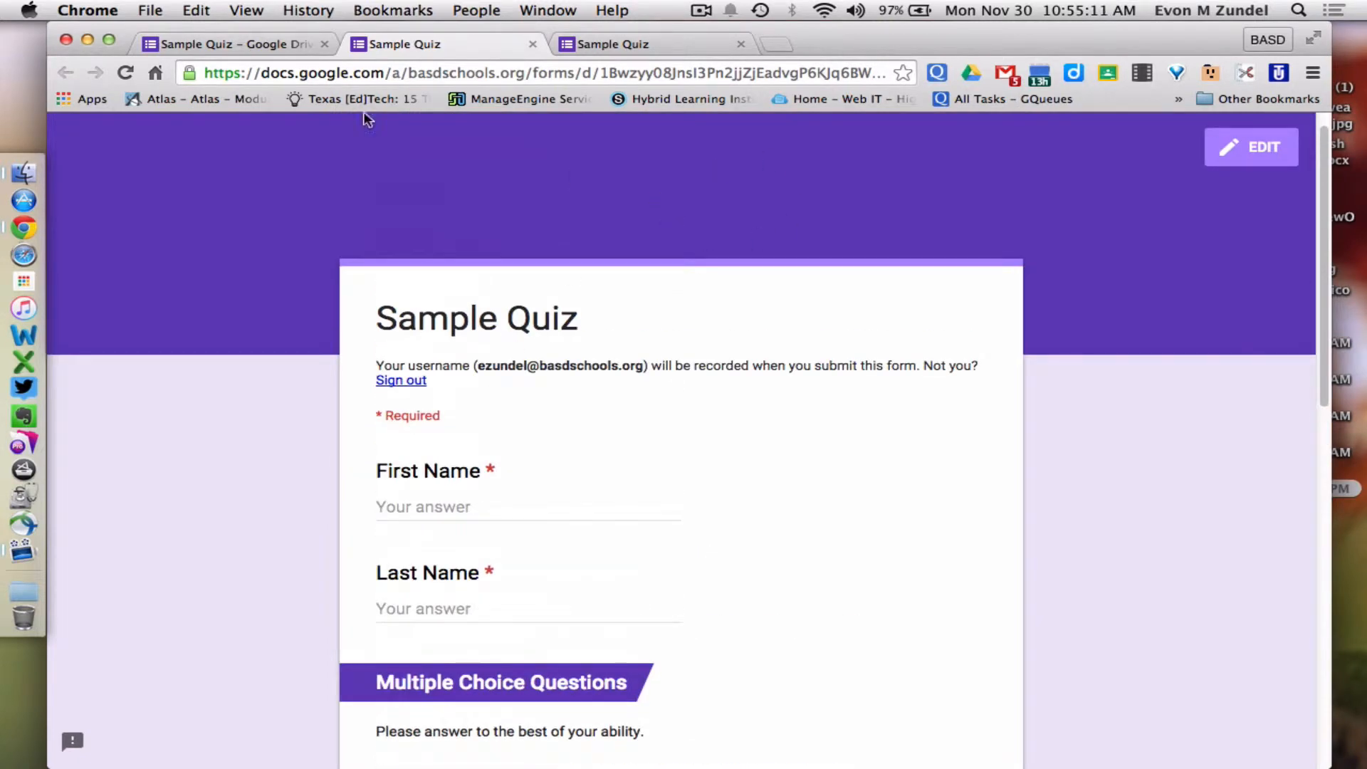
click(199, 45)
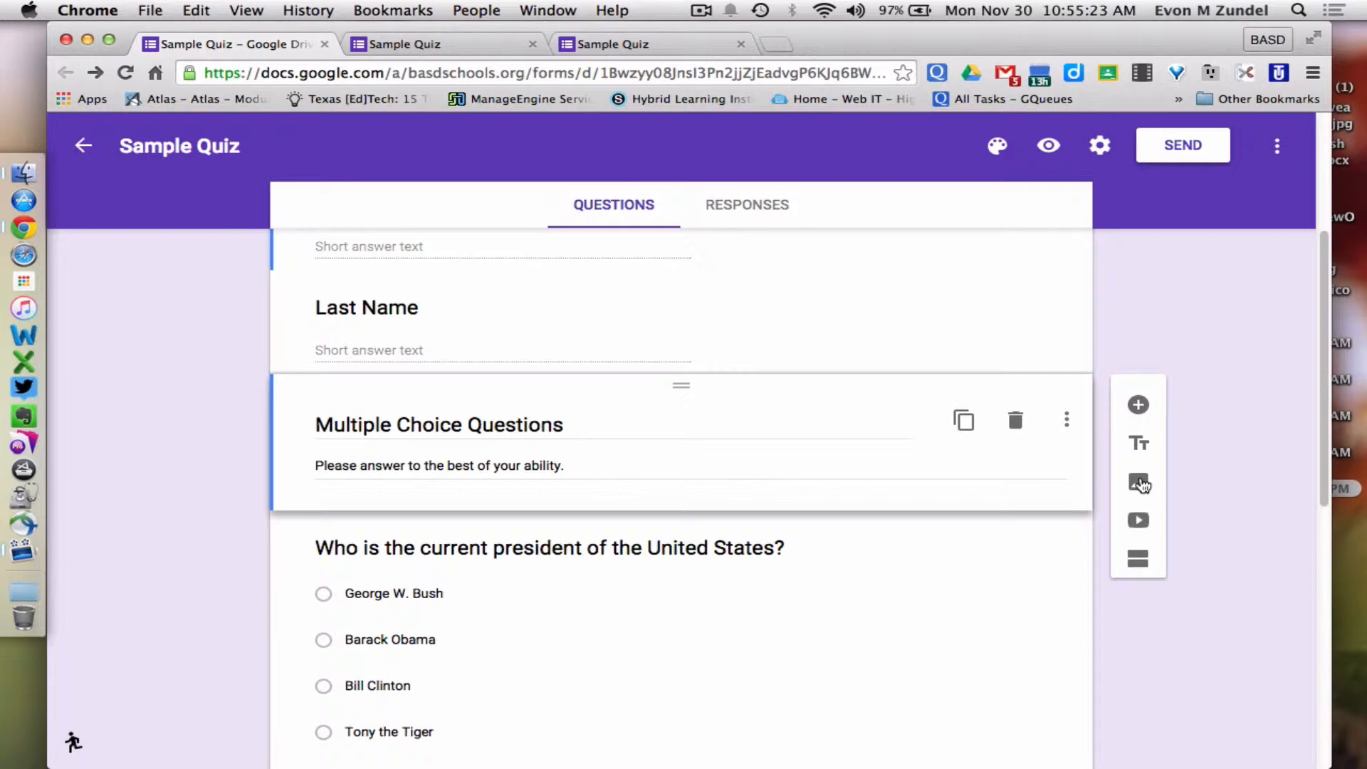
Start inserting an image and browse the Upload, Camera, URL, Photos and Drive sources
scroll(680, 616, down, 2)
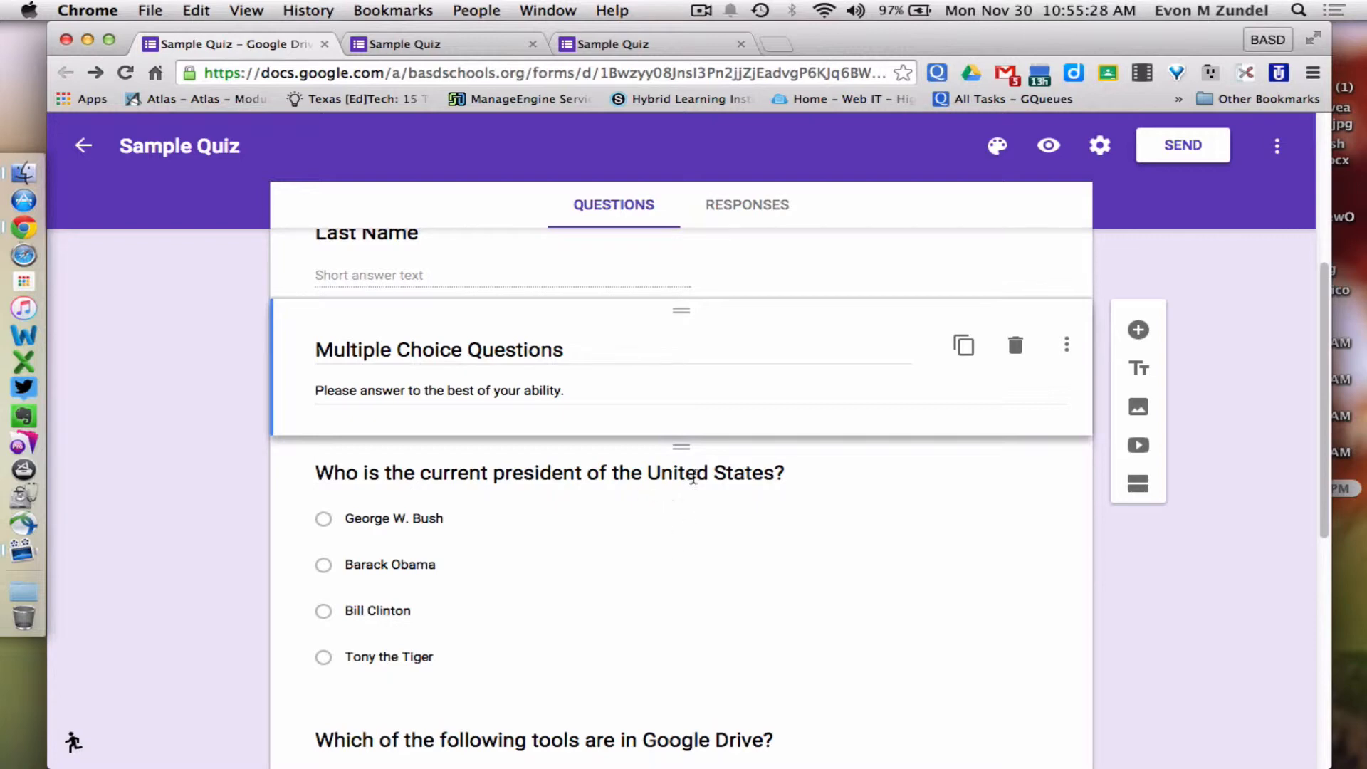
click(1139, 409)
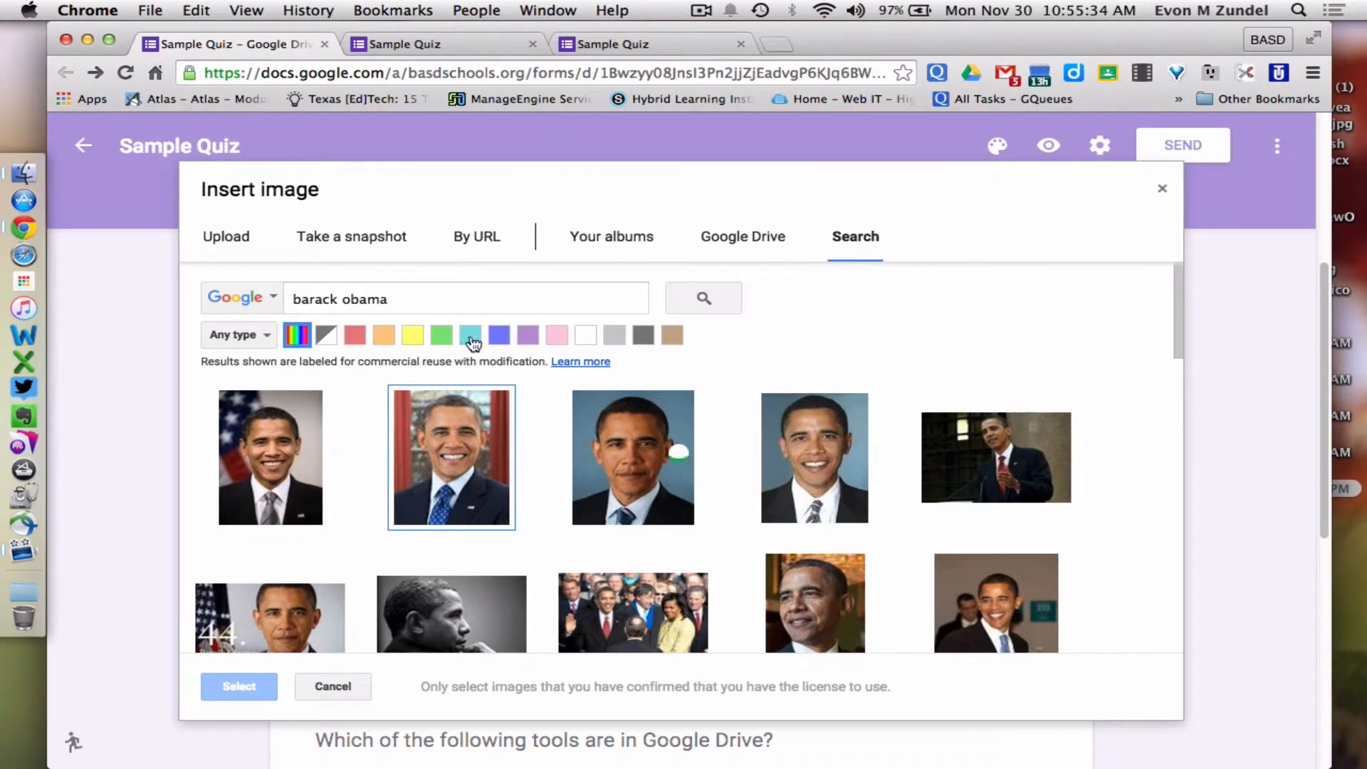
click(231, 237)
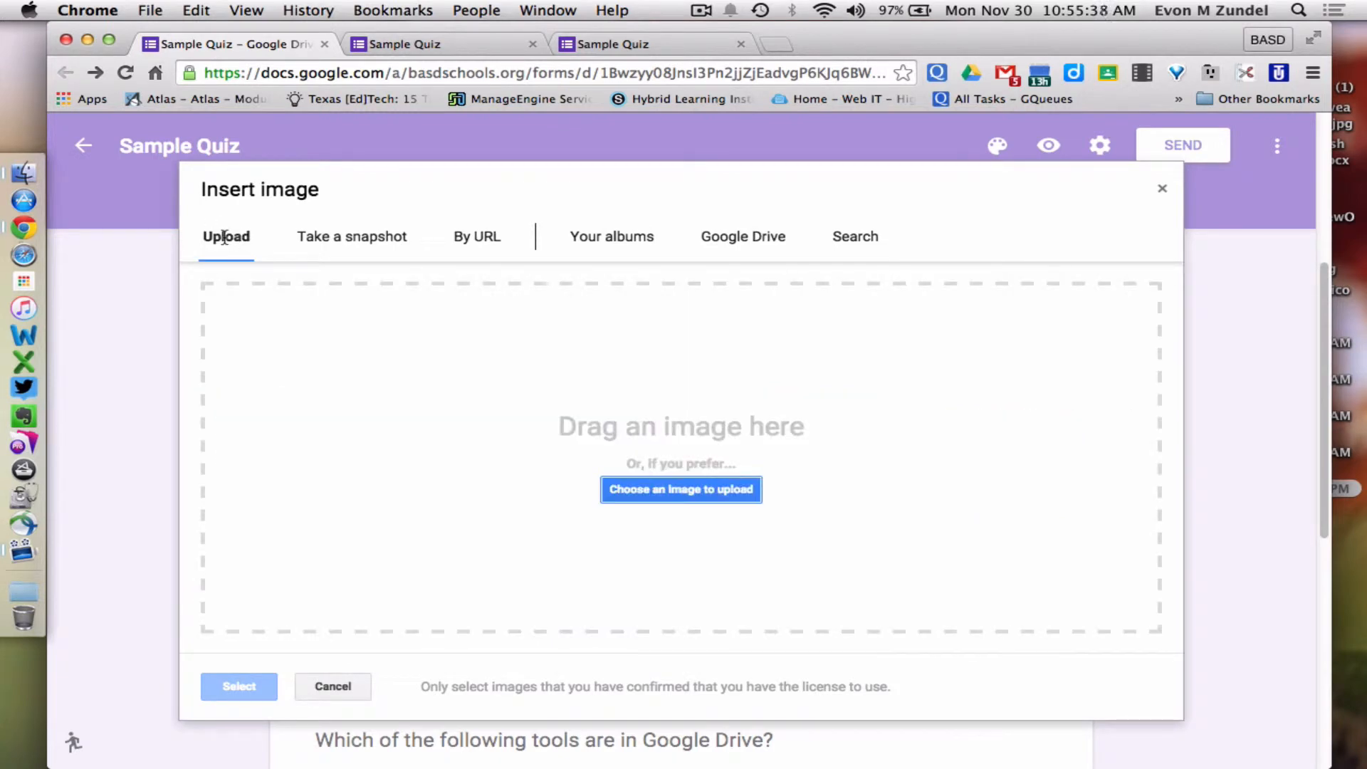
click(389, 243)
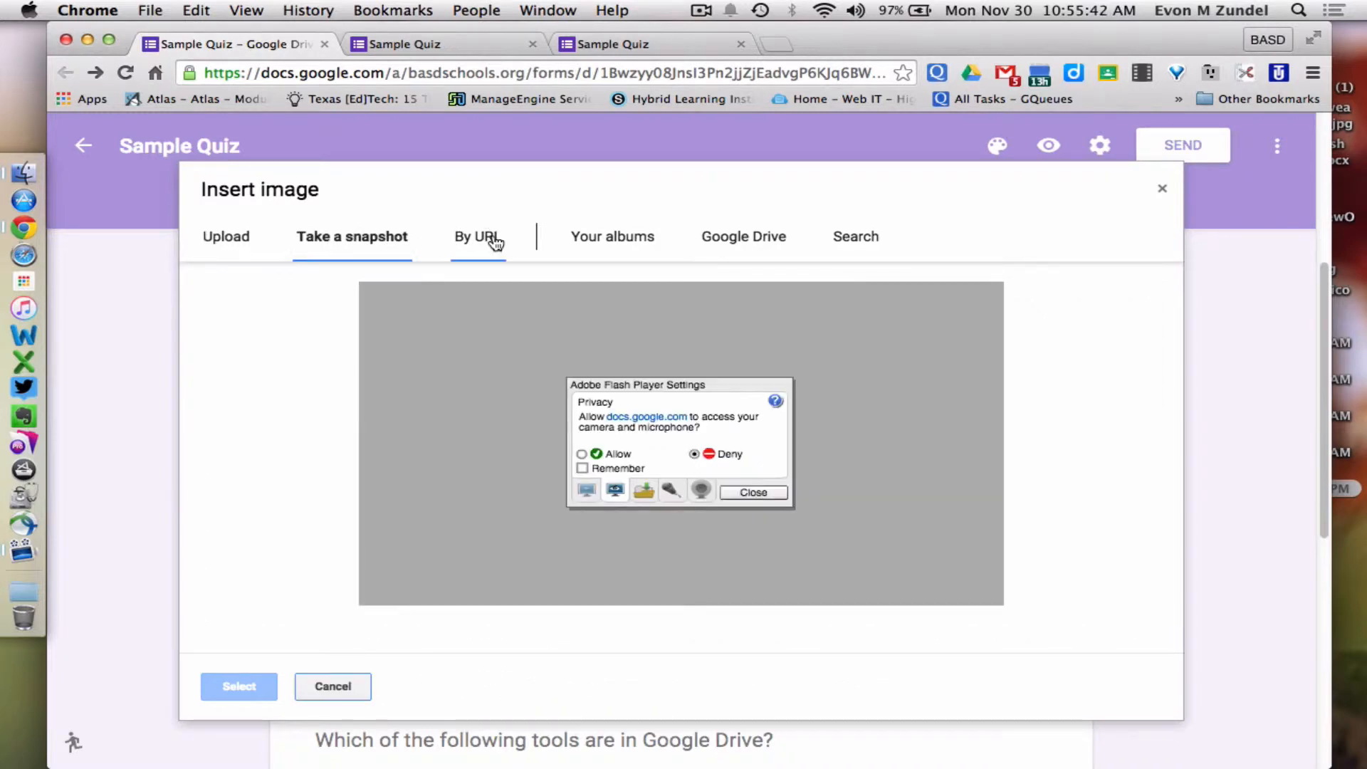
click(493, 236)
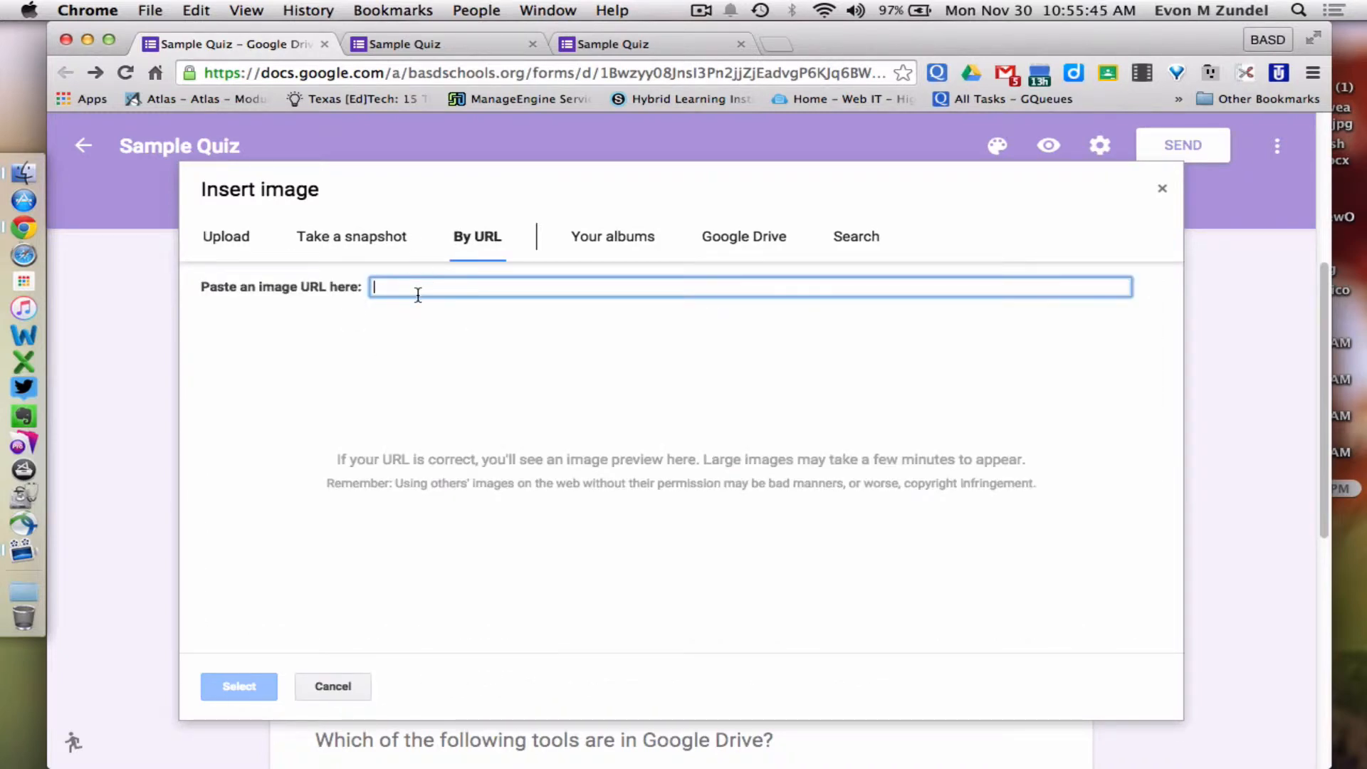
click(630, 241)
click(723, 241)
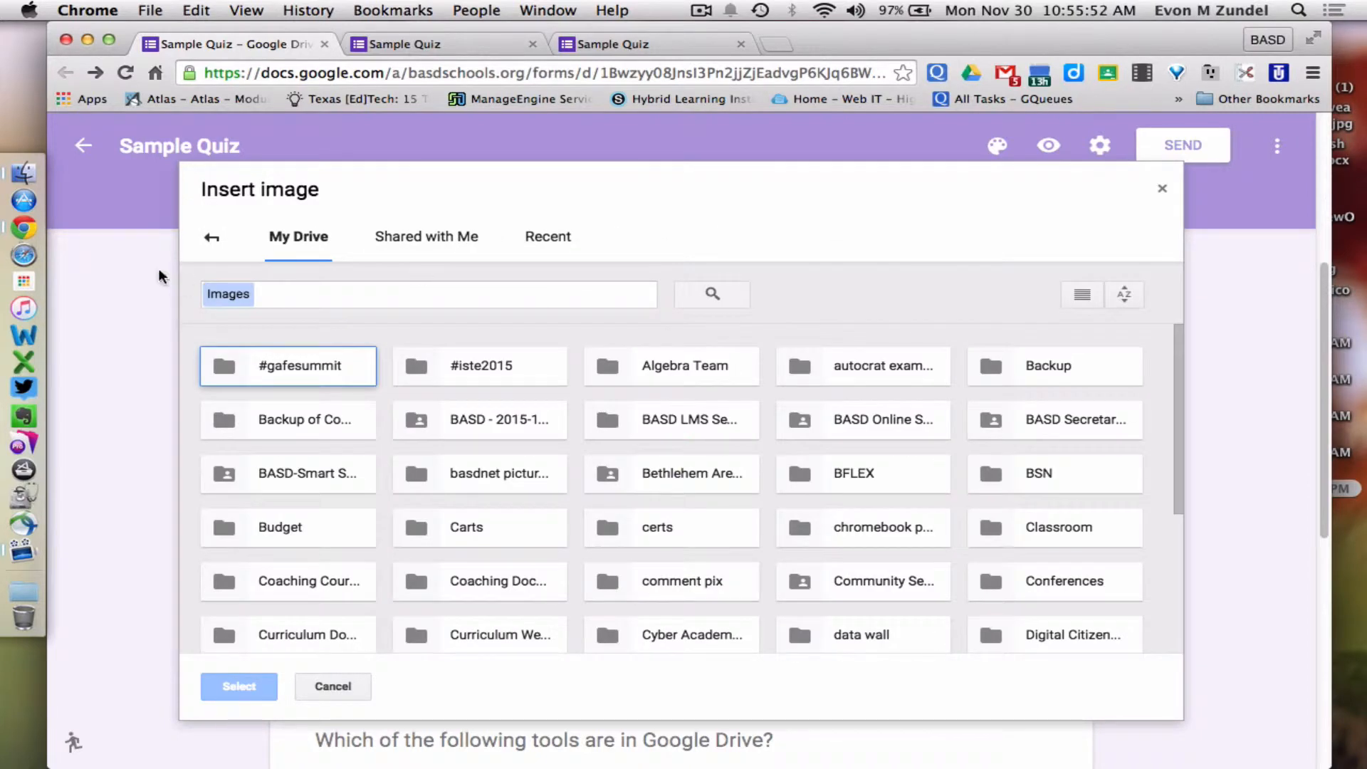
click(213, 245)
Search the web for 'barack obaman' and insert the second portrait result
click(858, 236)
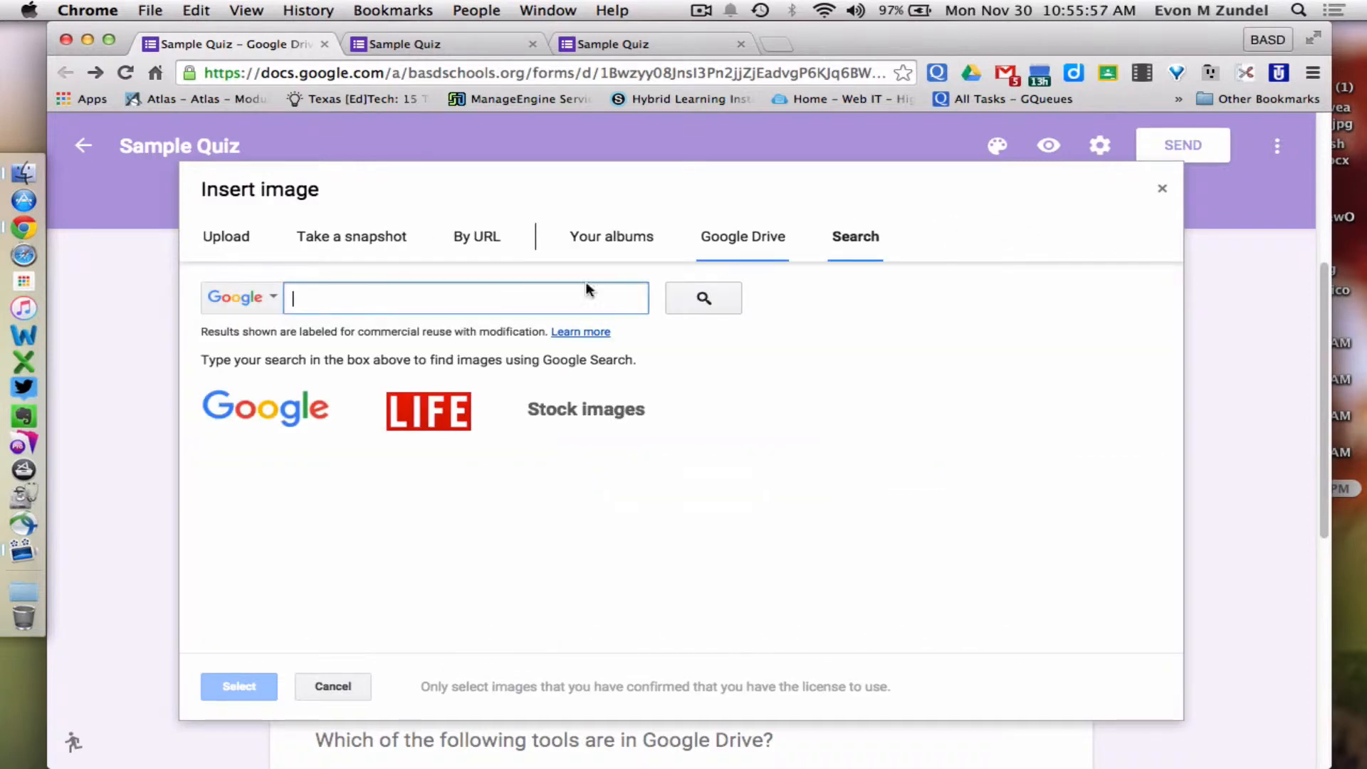
text(ba)
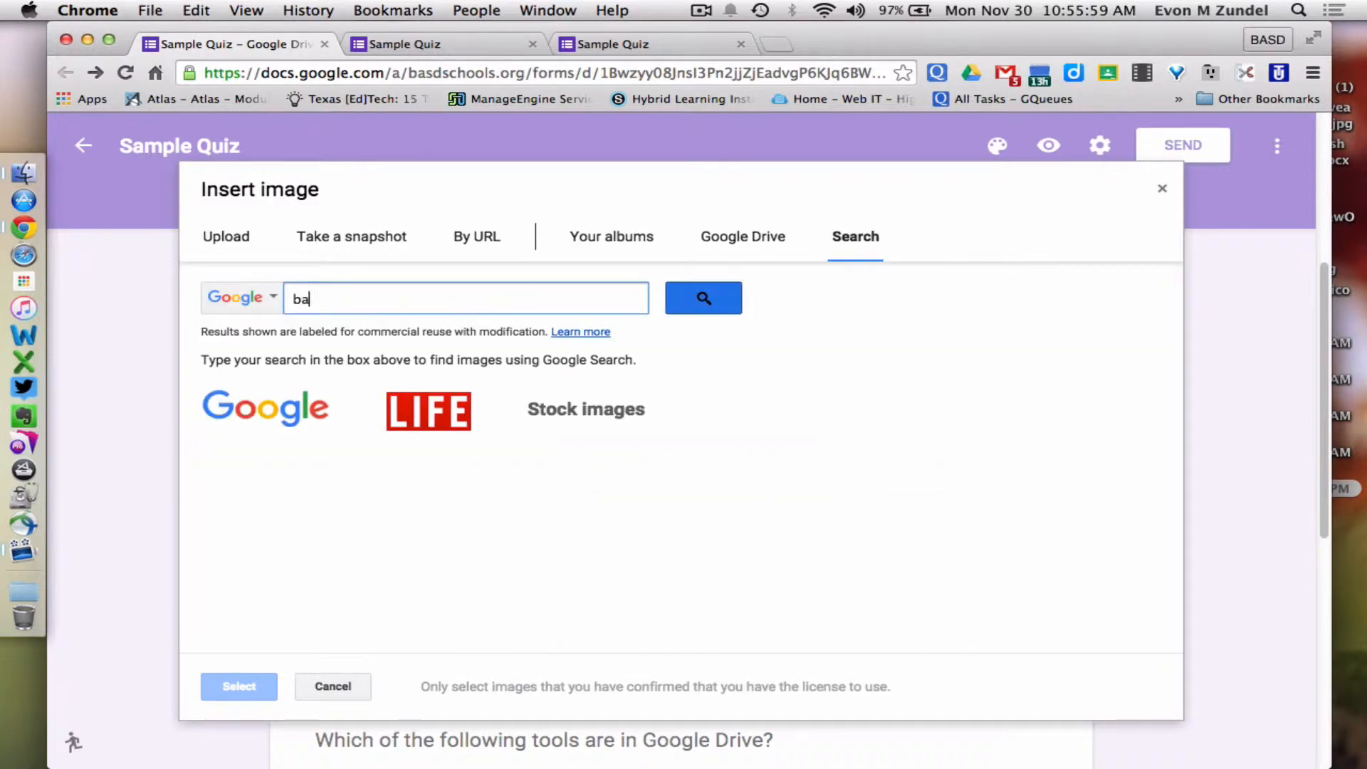
text(rack obaman)
key(Return)
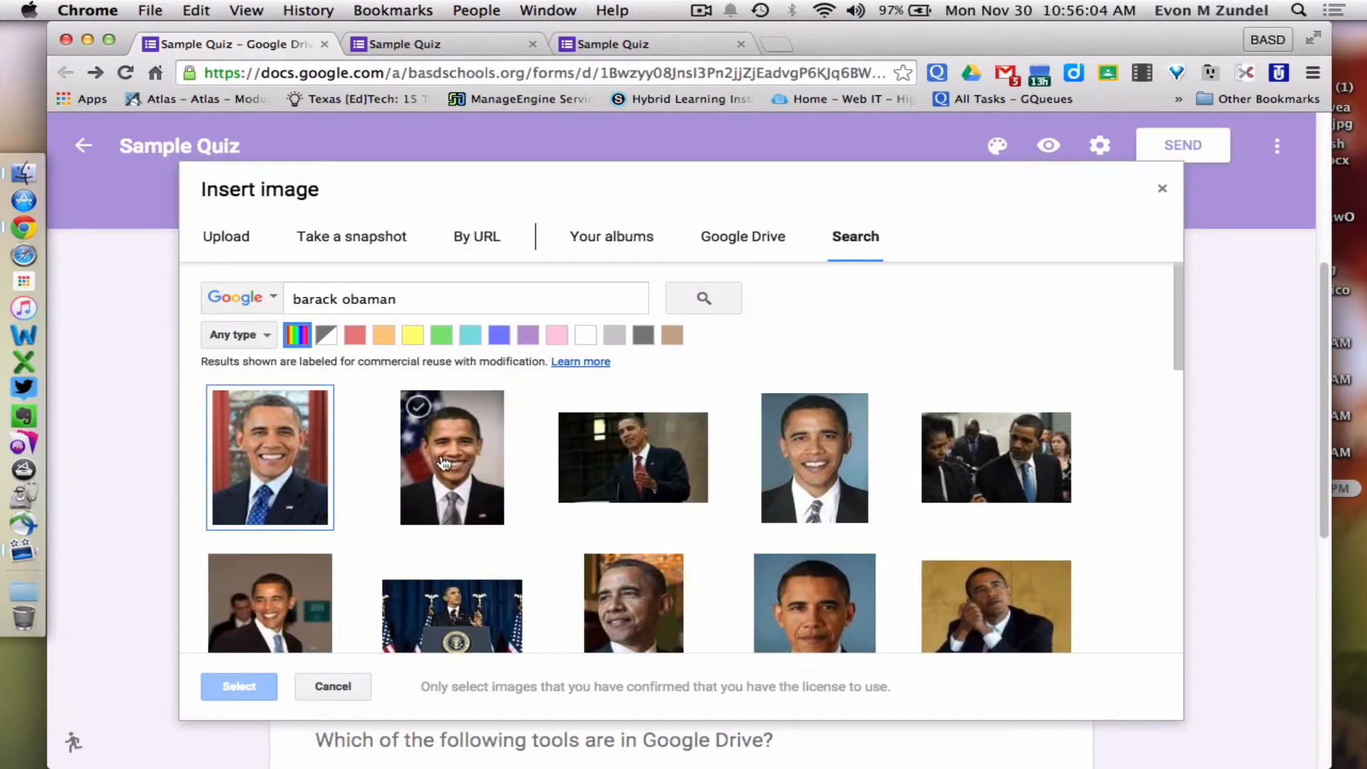
click(443, 464)
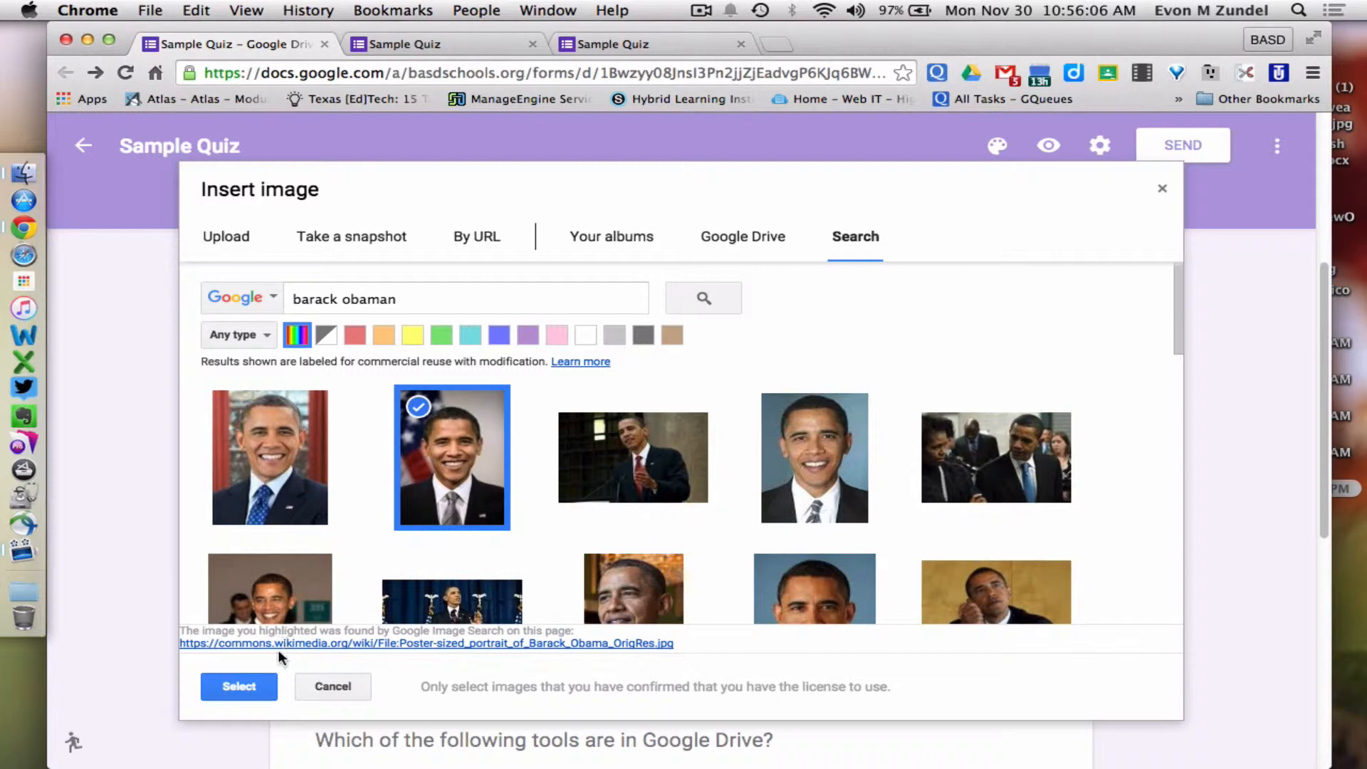
click(239, 686)
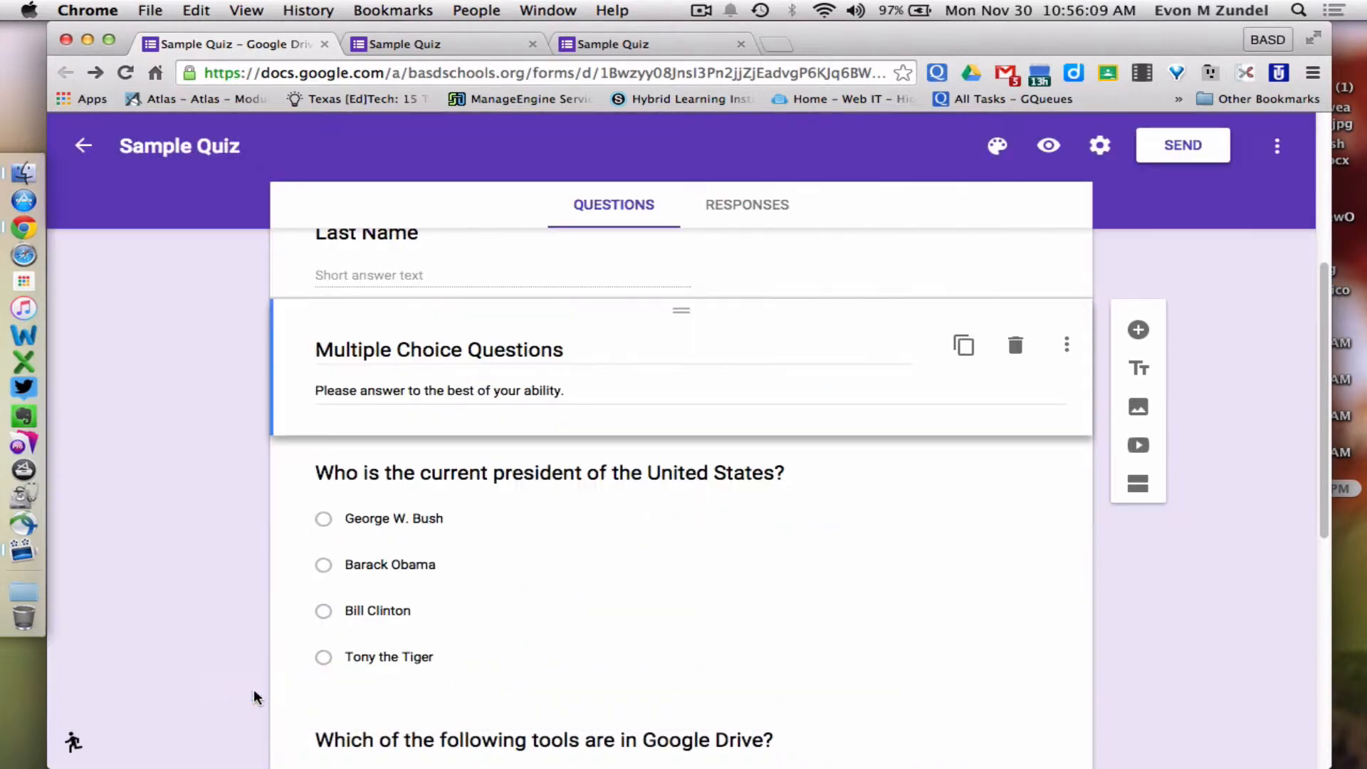
Shrink the inserted Obama portrait to a small size and centre it in its card
scroll(742, 482, down, 10)
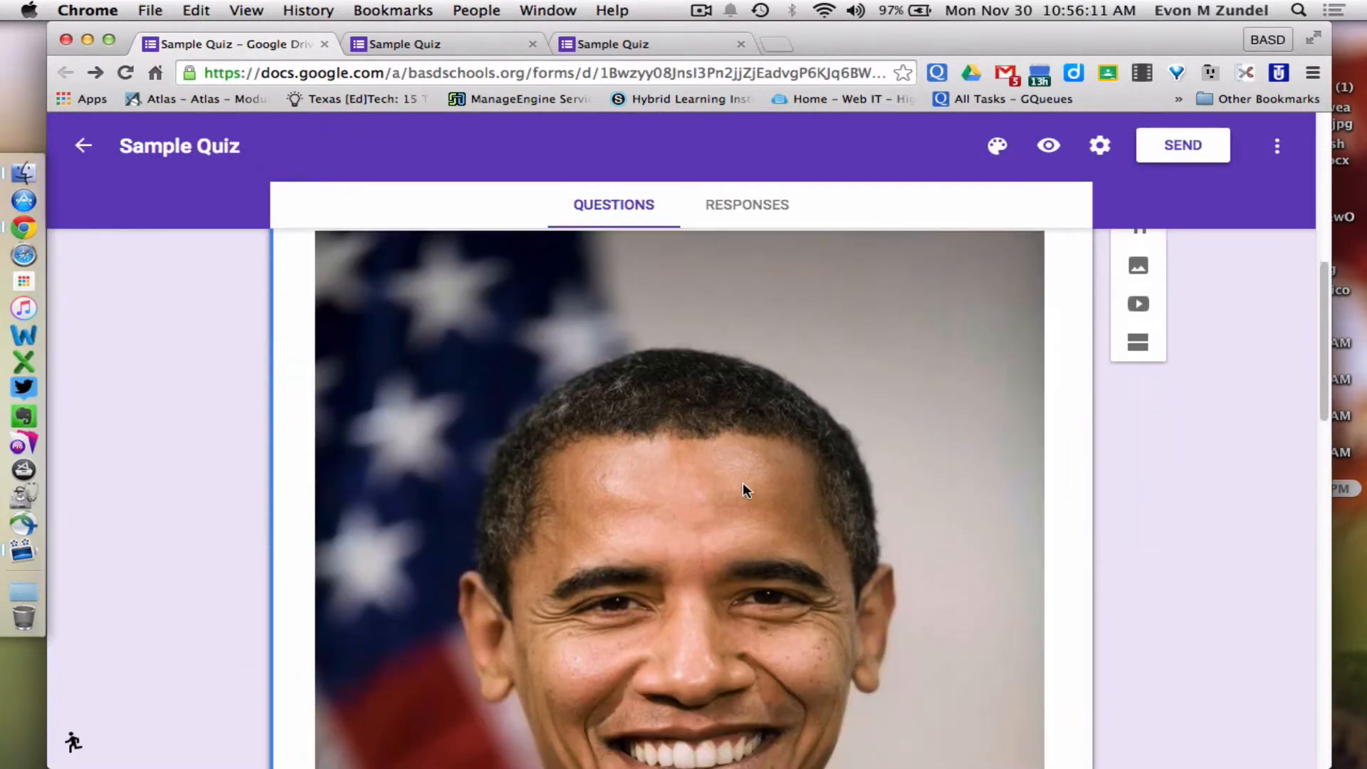
click(788, 512)
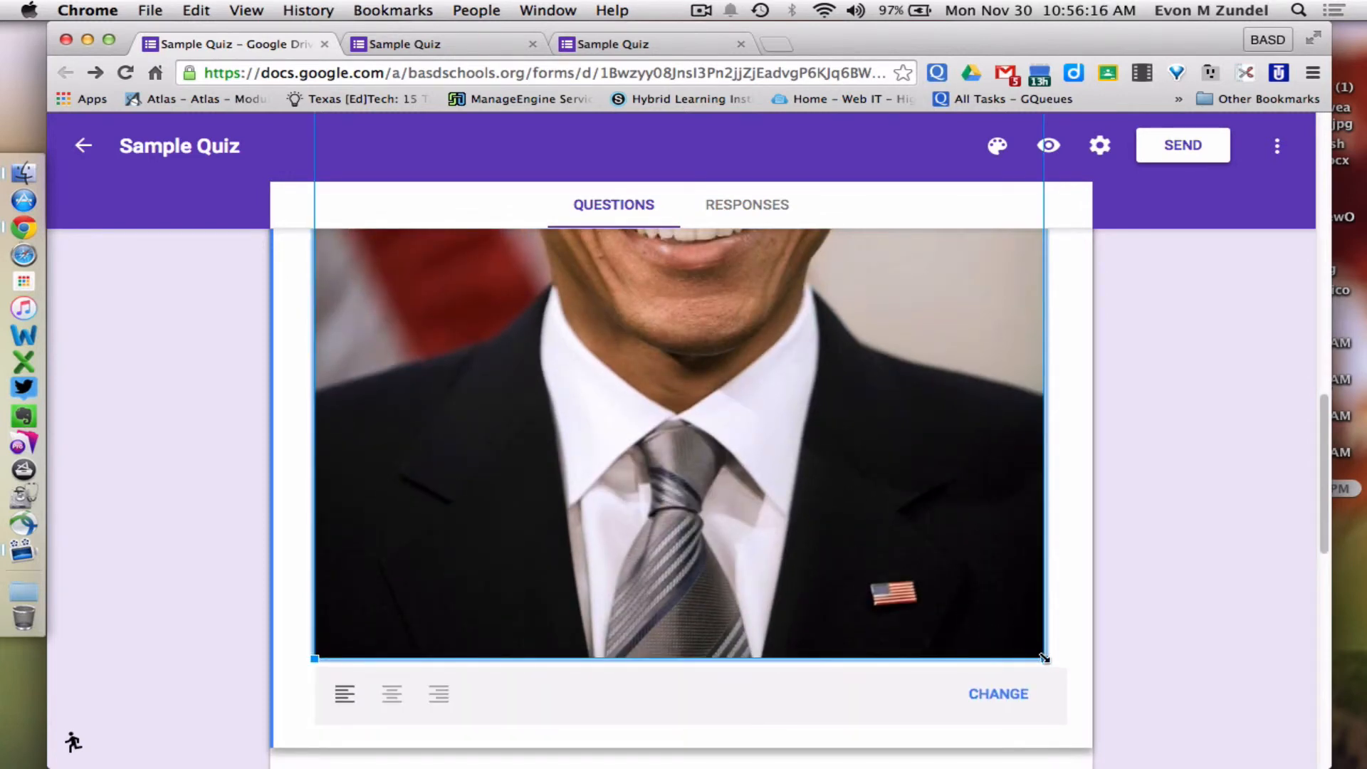
drag(1045, 660, 425, 239)
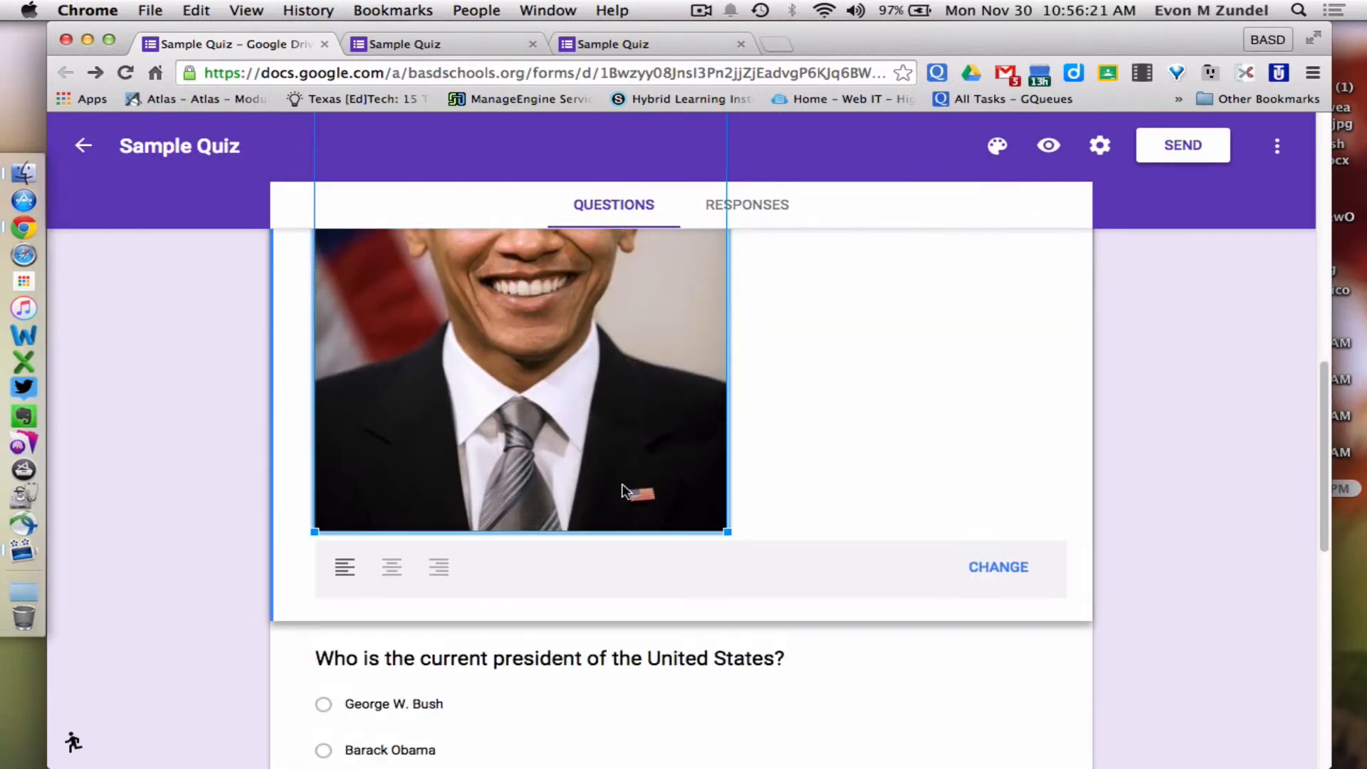
drag(729, 533, 473, 268)
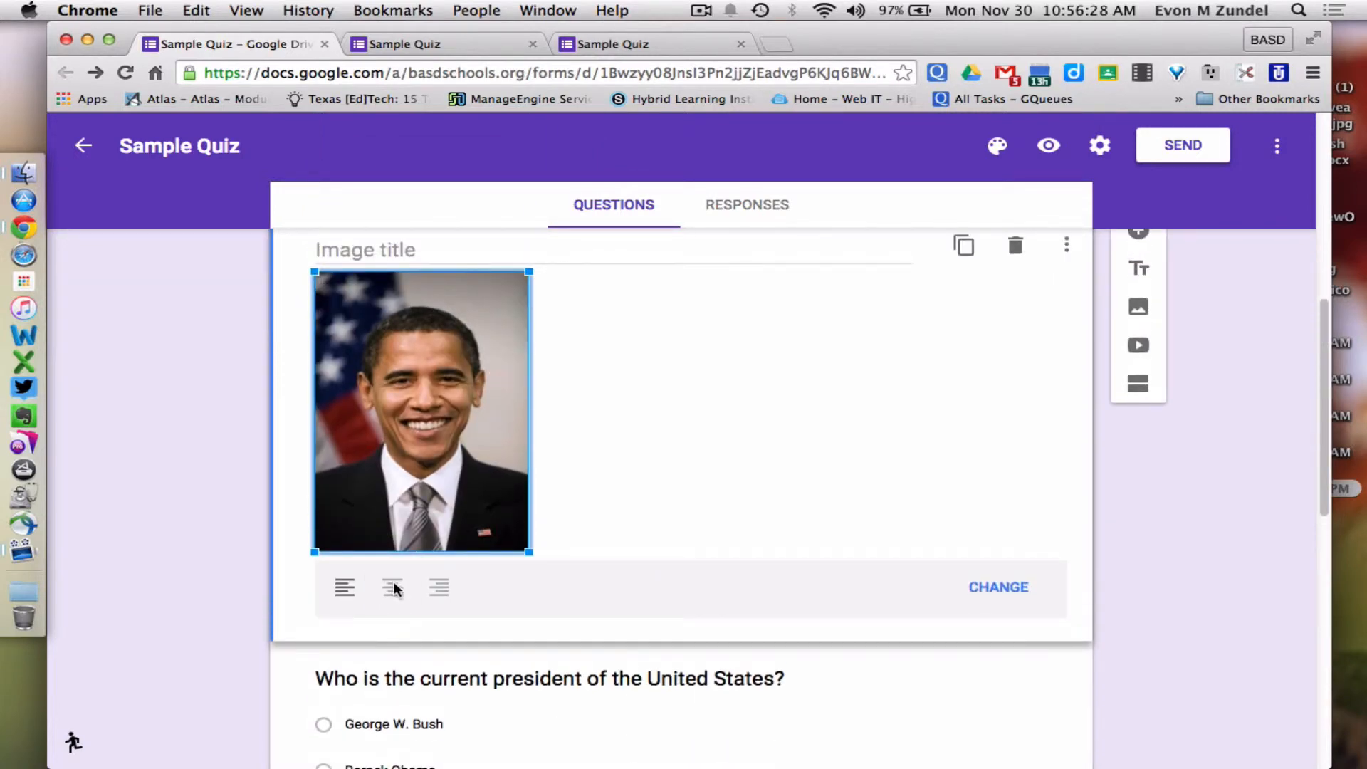
click(391, 584)
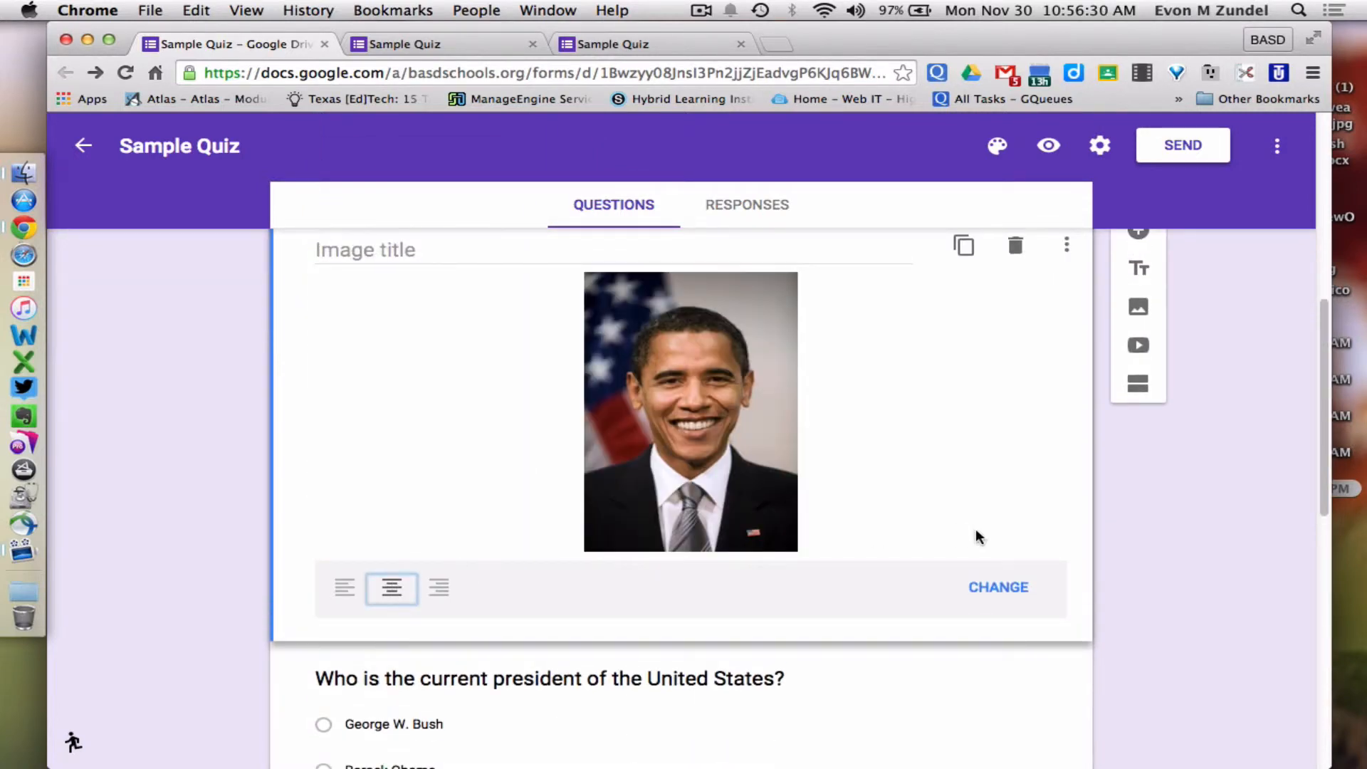
scroll(977, 537, up, 2)
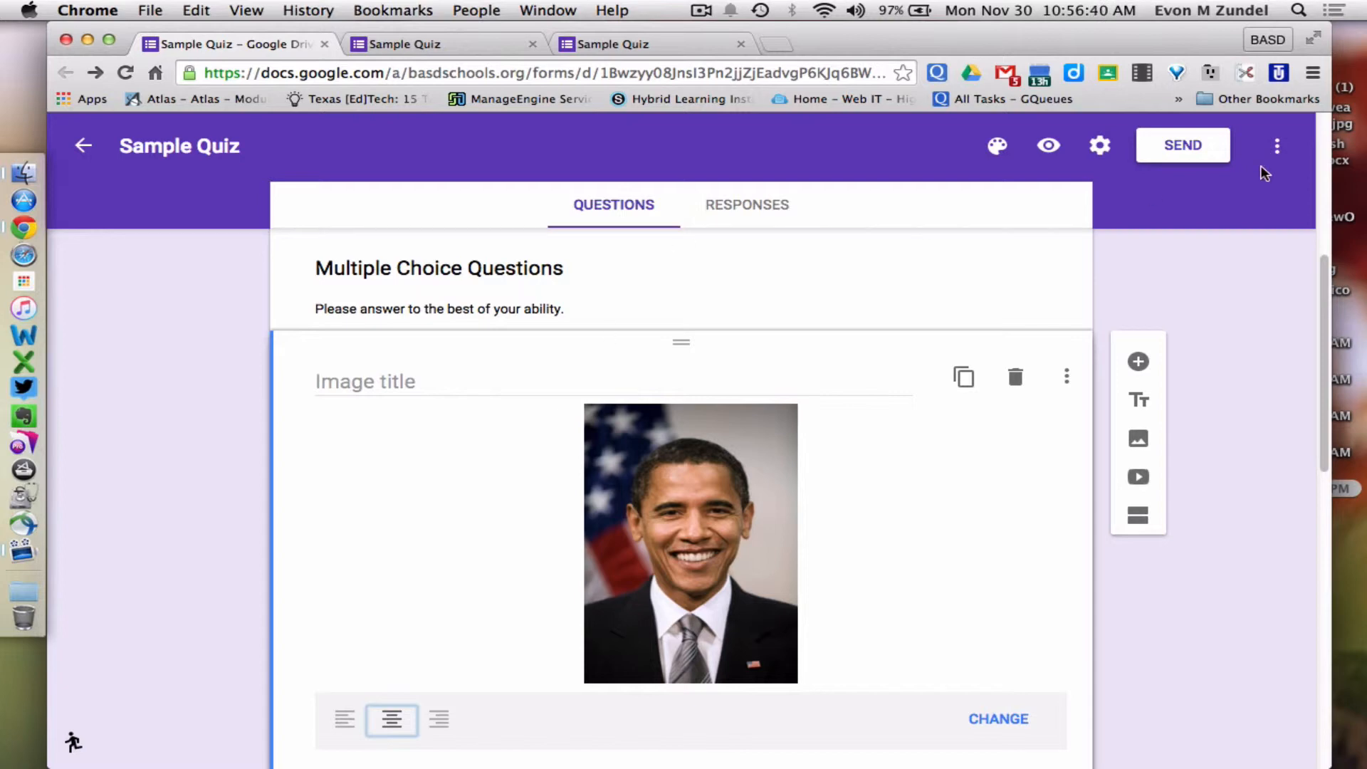
Check the small centred portrait in the live form preview, then return to the editor
click(1058, 145)
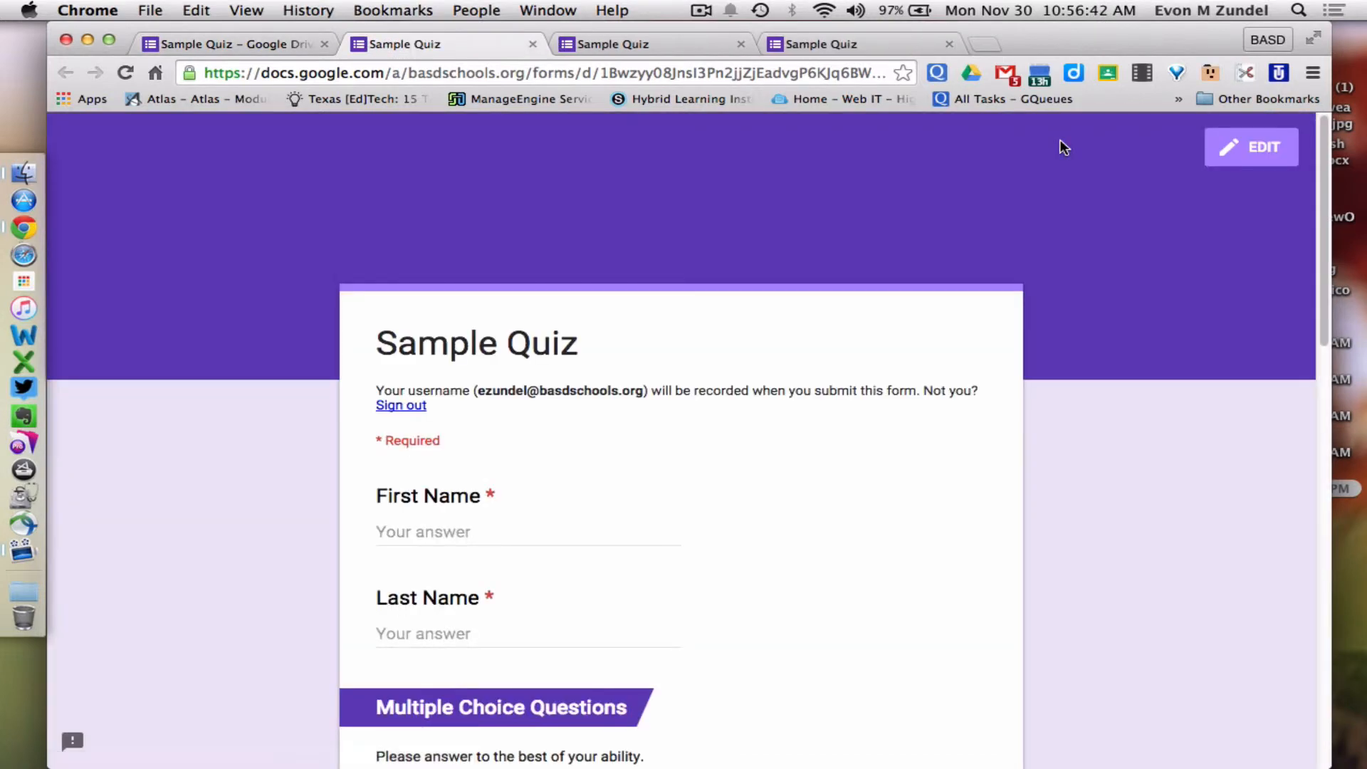
scroll(1061, 146, down, 8)
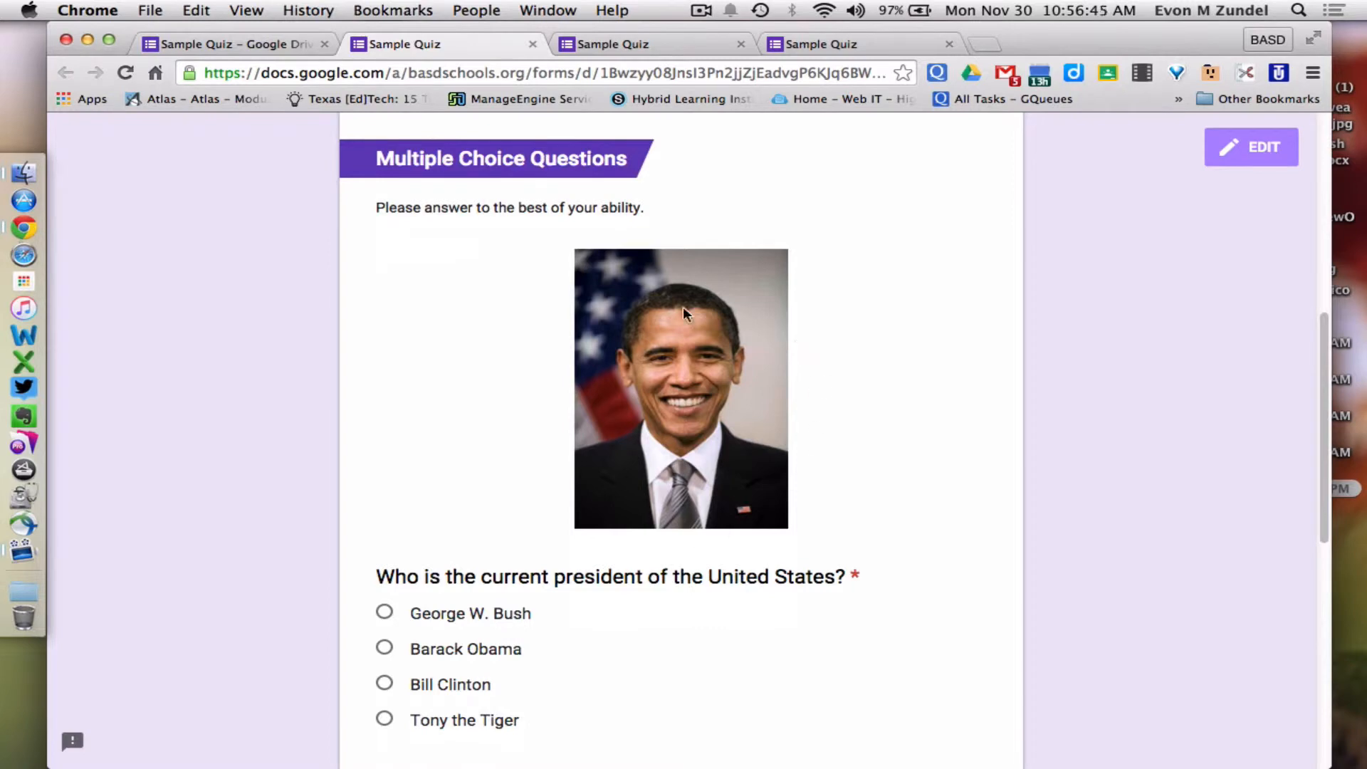
scroll(789, 399, up, 8)
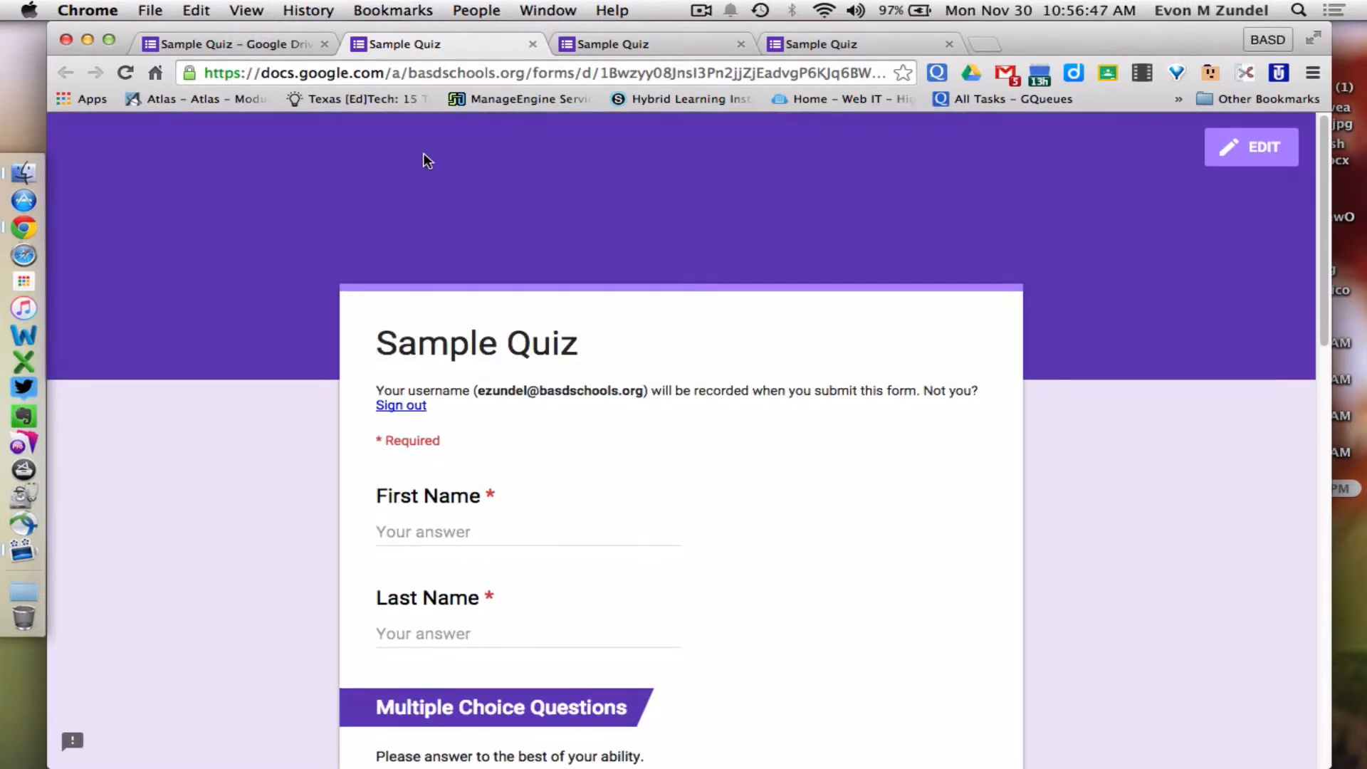
click(228, 40)
scroll(599, 407, down, 7)
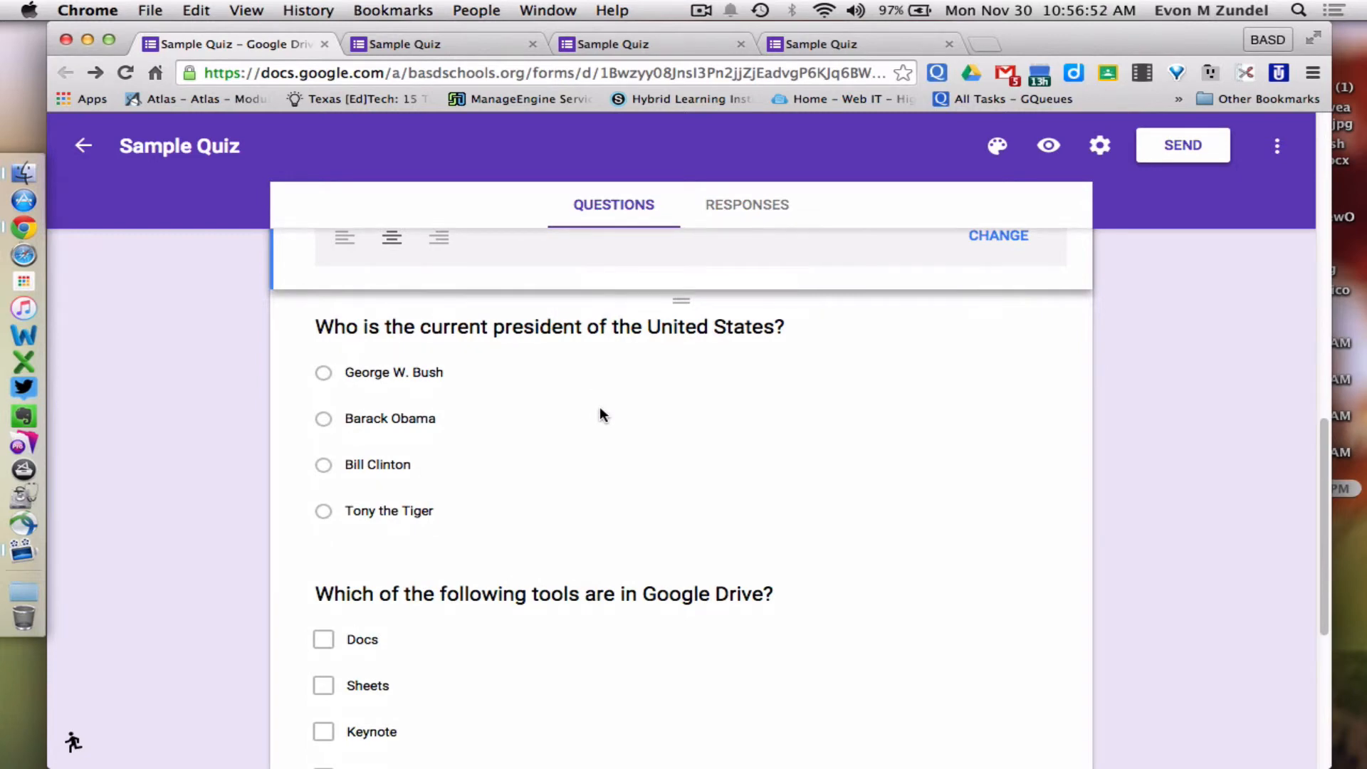
Select the president question and start adding a video, looking at the URL option
click(581, 327)
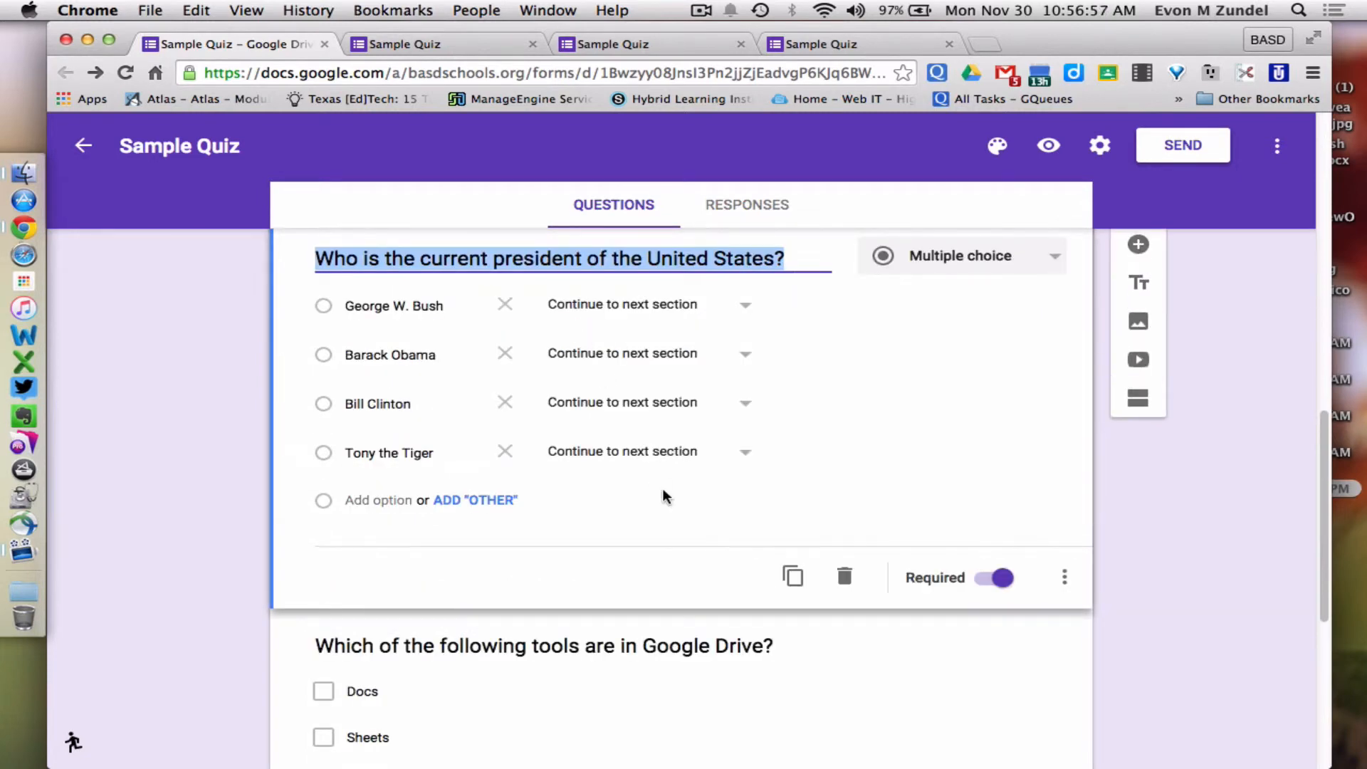
scroll(662, 495, down, 3)
scroll(682, 492, up, 5)
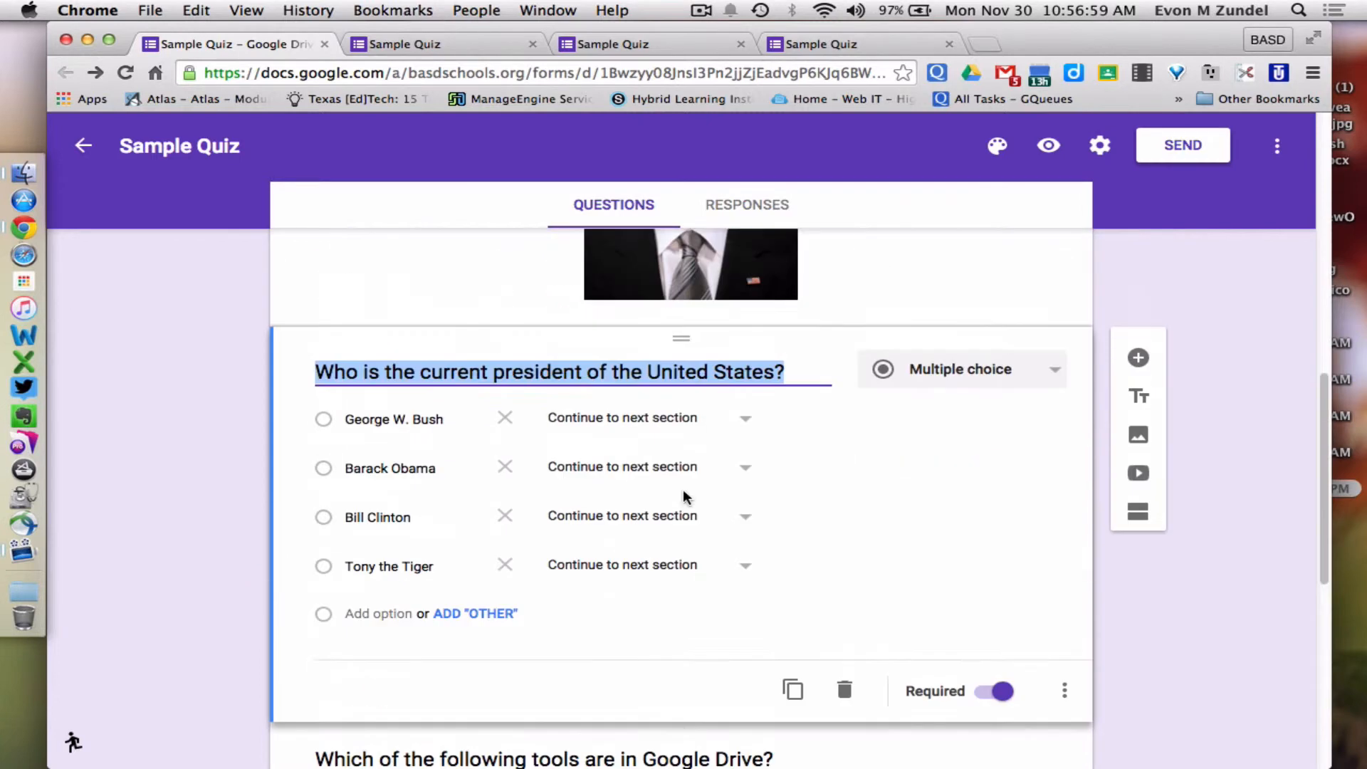
click(1139, 475)
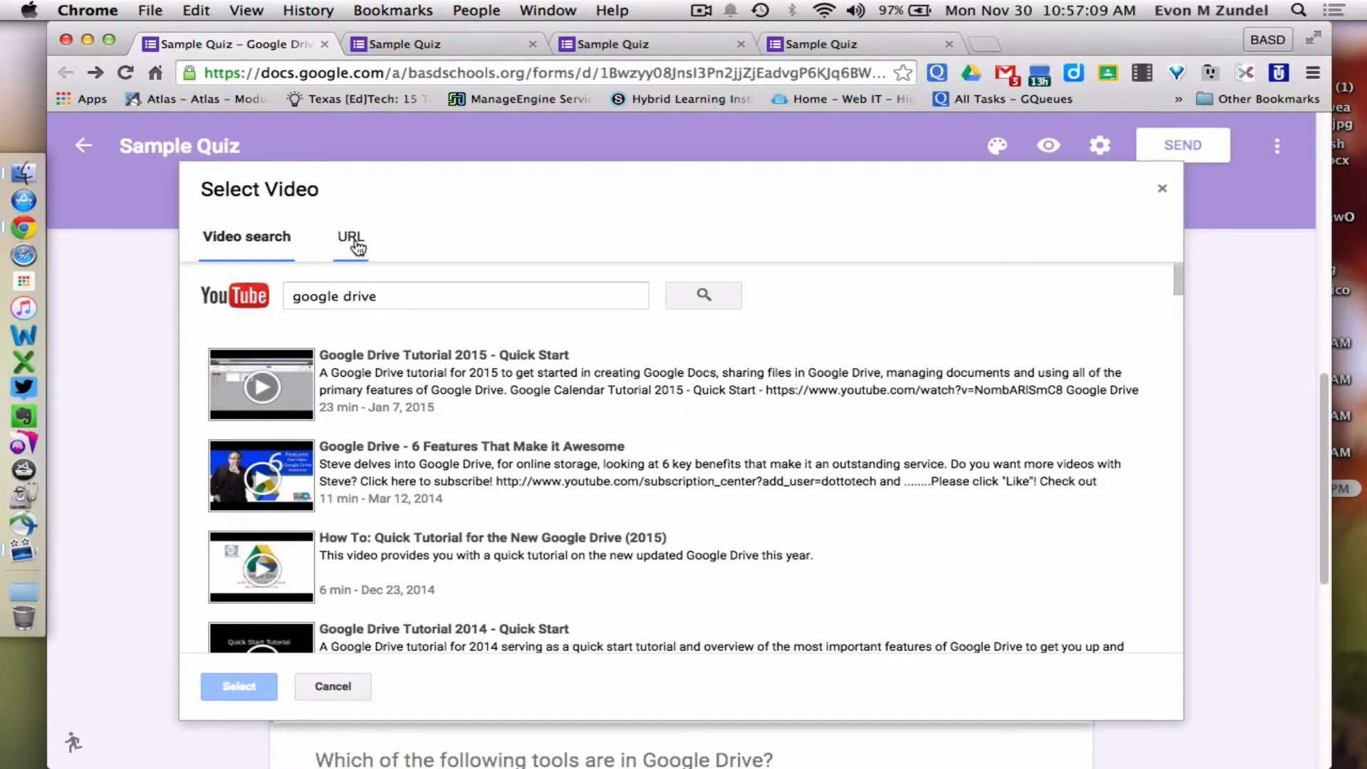
click(351, 238)
click(252, 245)
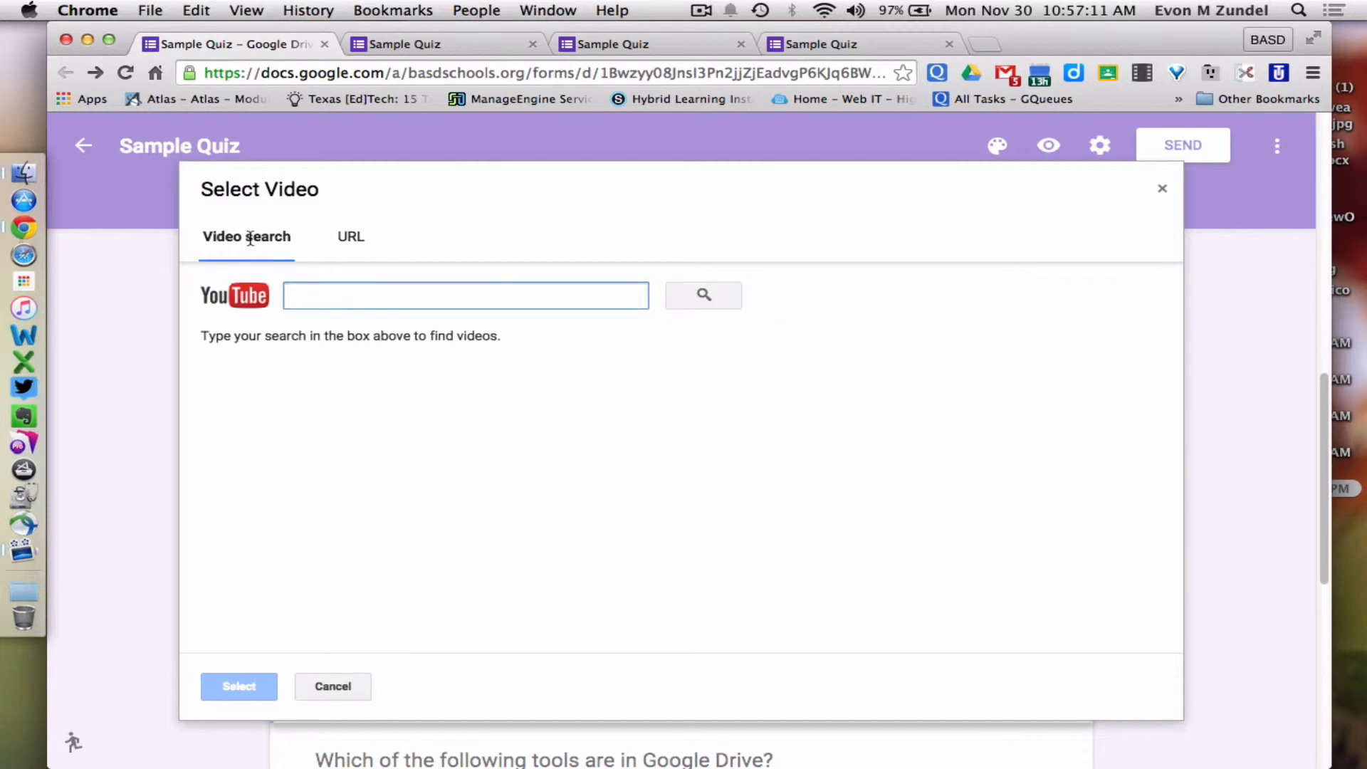
Search YouTube for 'google drive' and insert 'How To: Quick Tutorial for the New Google Drive (2015)'
text(google drive)
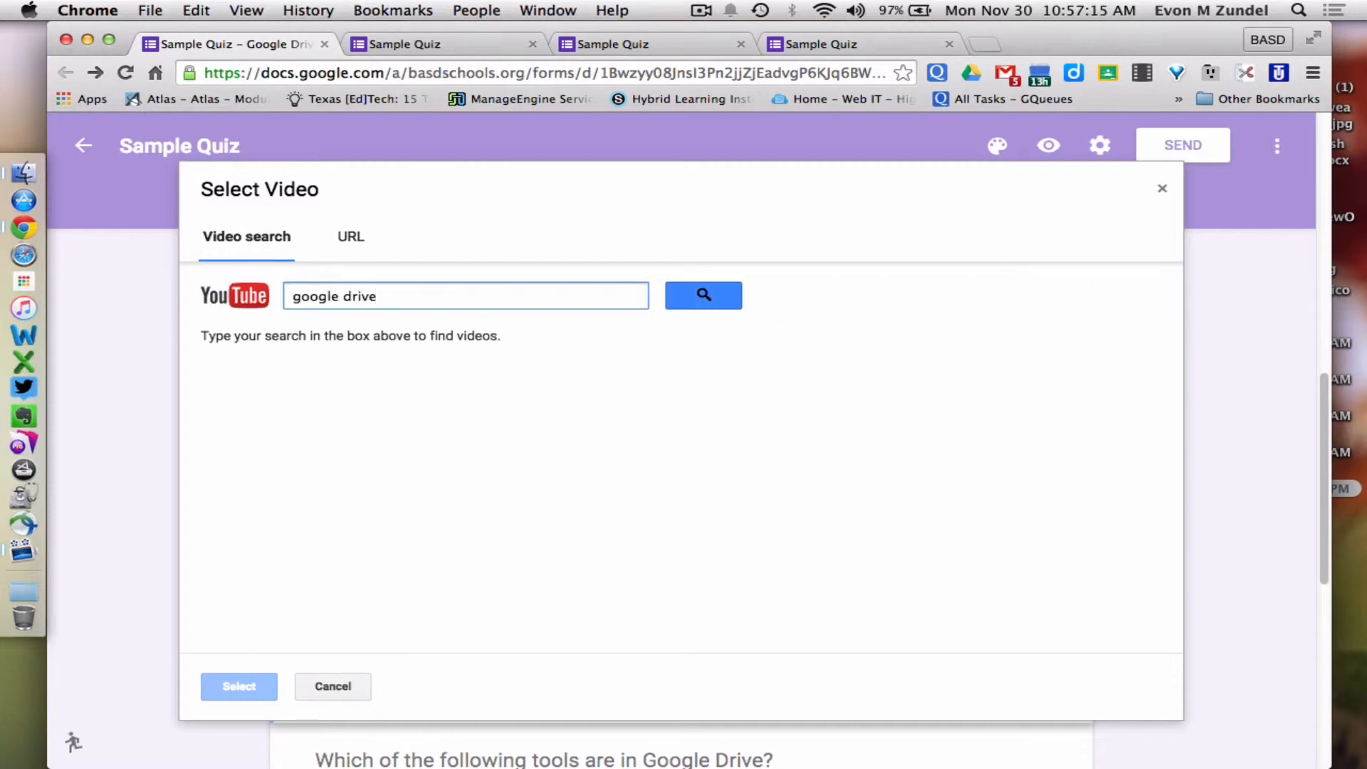
key(Return)
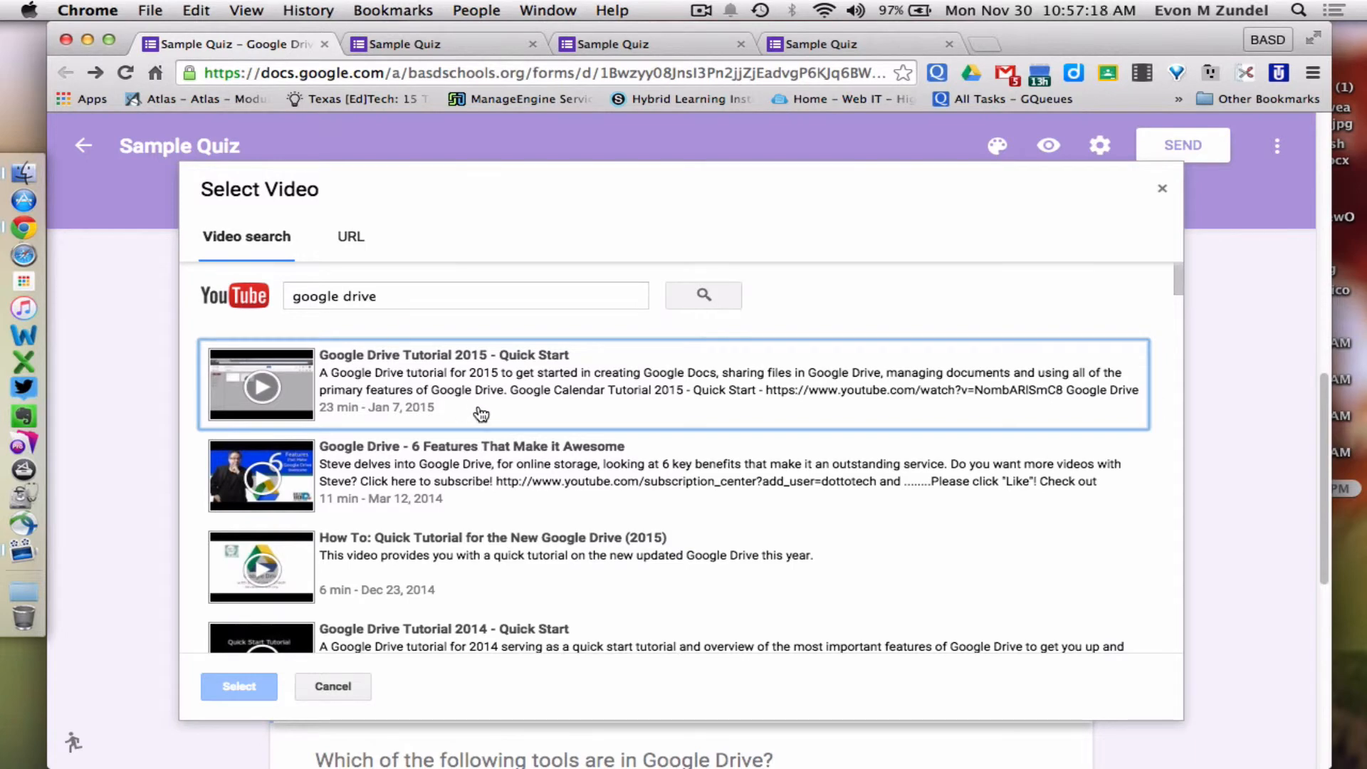
click(287, 557)
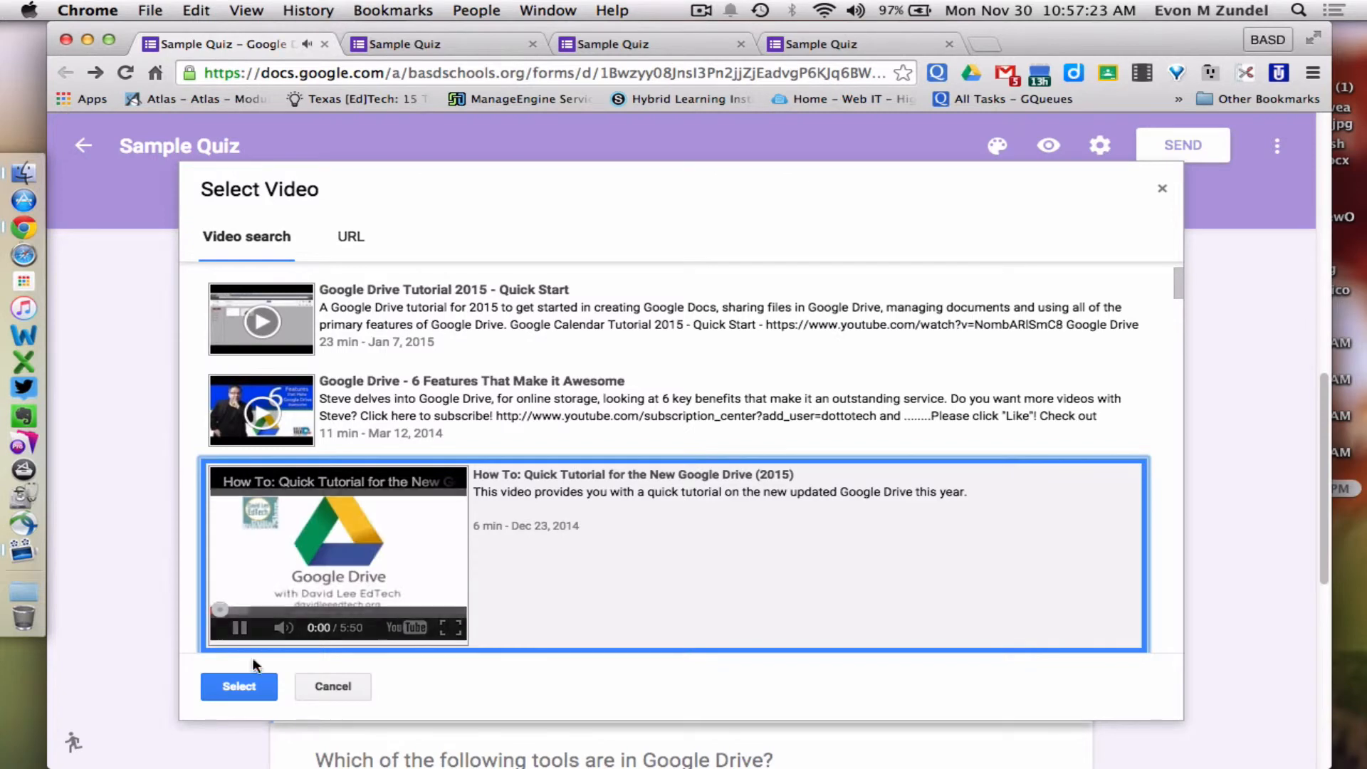
click(236, 634)
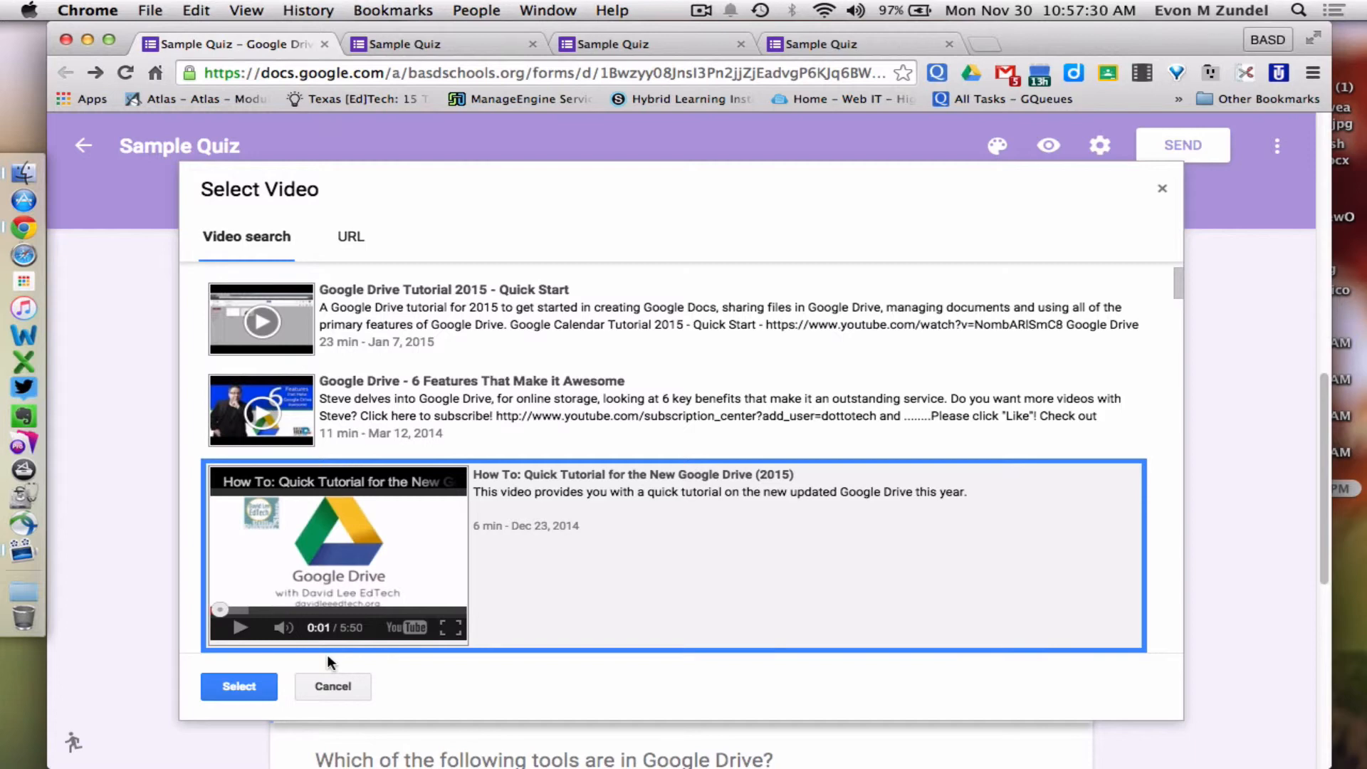
click(259, 687)
Centre the embedded Google Drive tutorial video within its card
scroll(589, 607, down, 4)
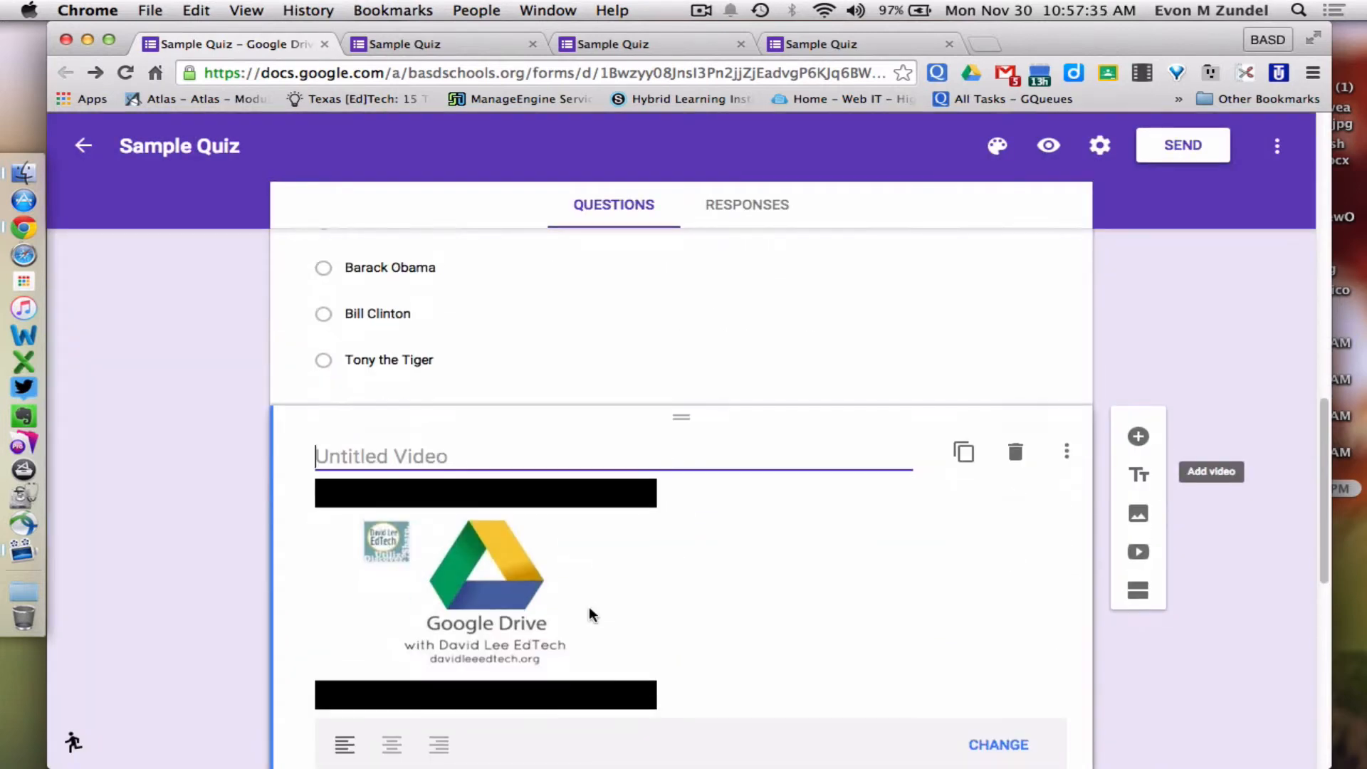
click(391, 644)
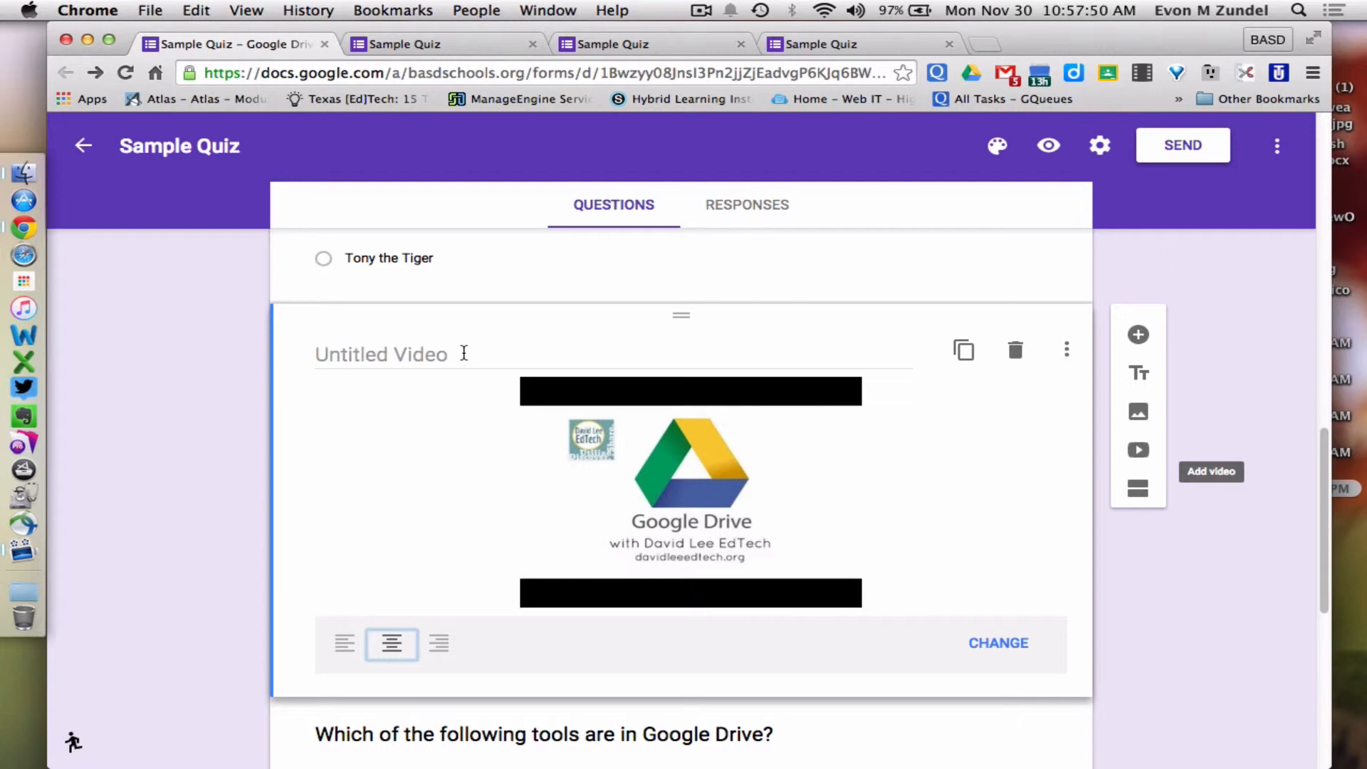
scroll(464, 353, down, 2)
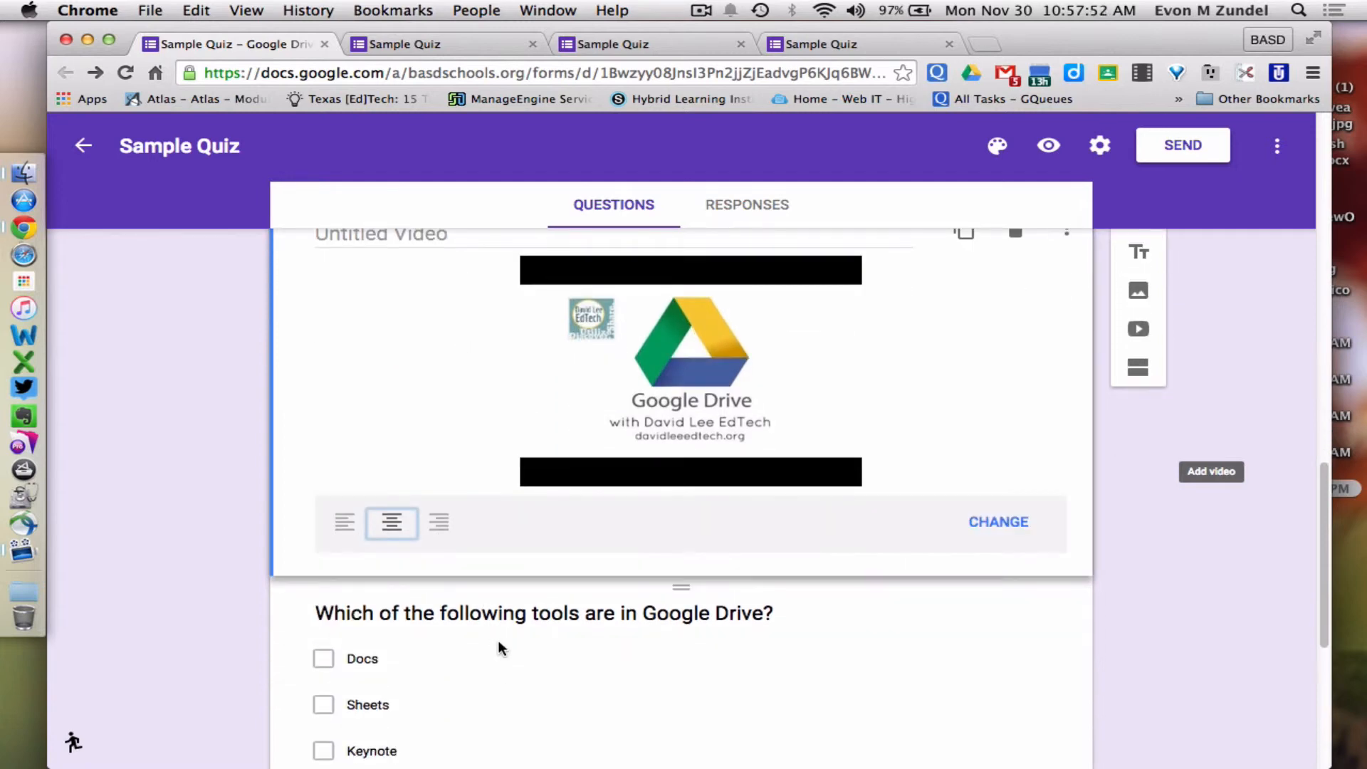
scroll(499, 648, up, 3)
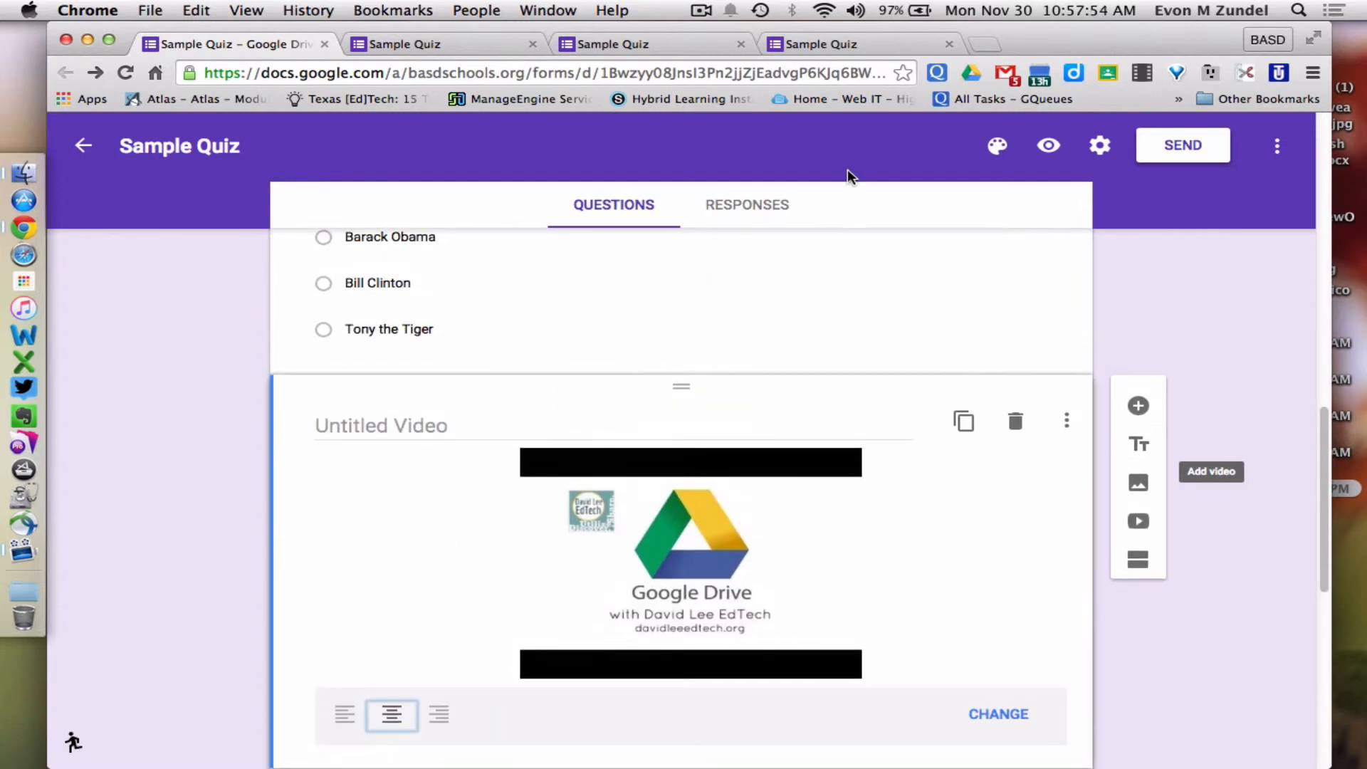
Preview the live form and scroll to the video below the president question
click(1049, 144)
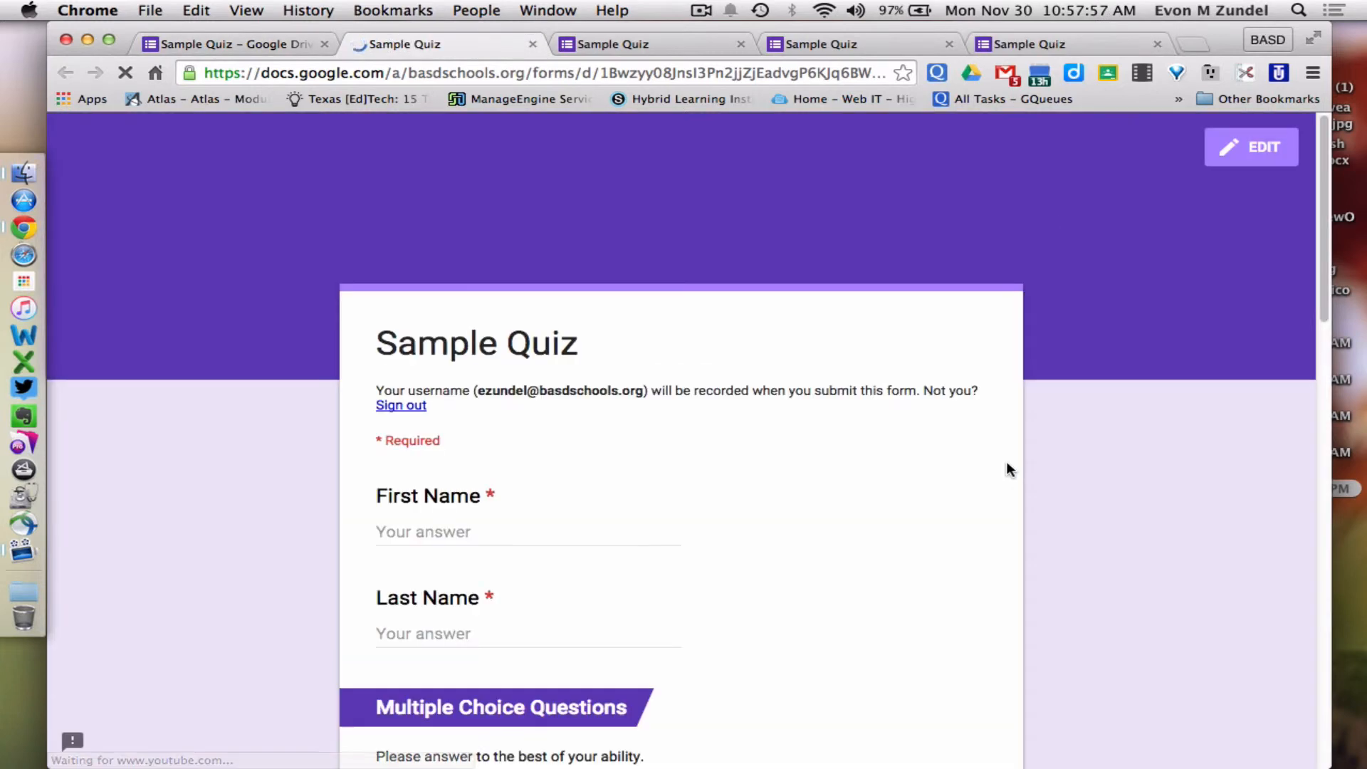
scroll(1007, 464, down, 15)
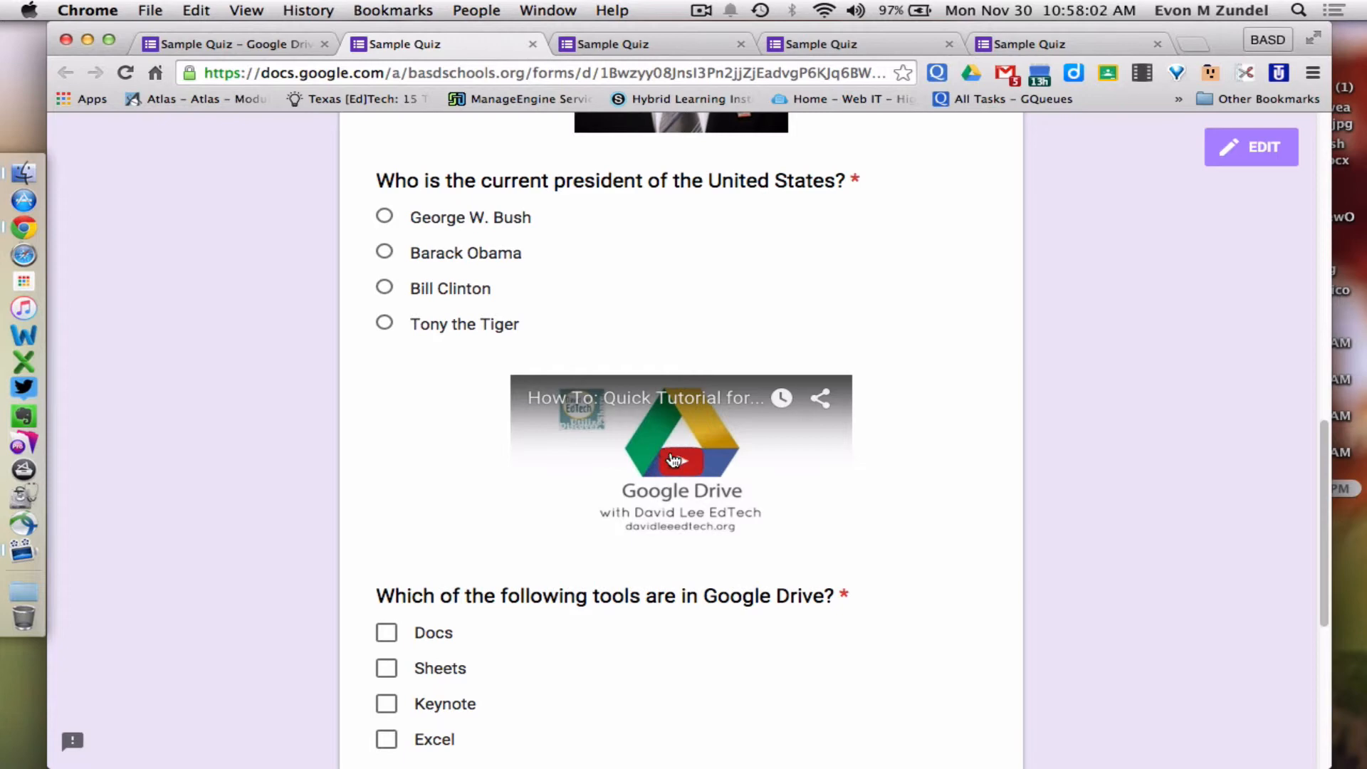
scroll(673, 459, up, 5)
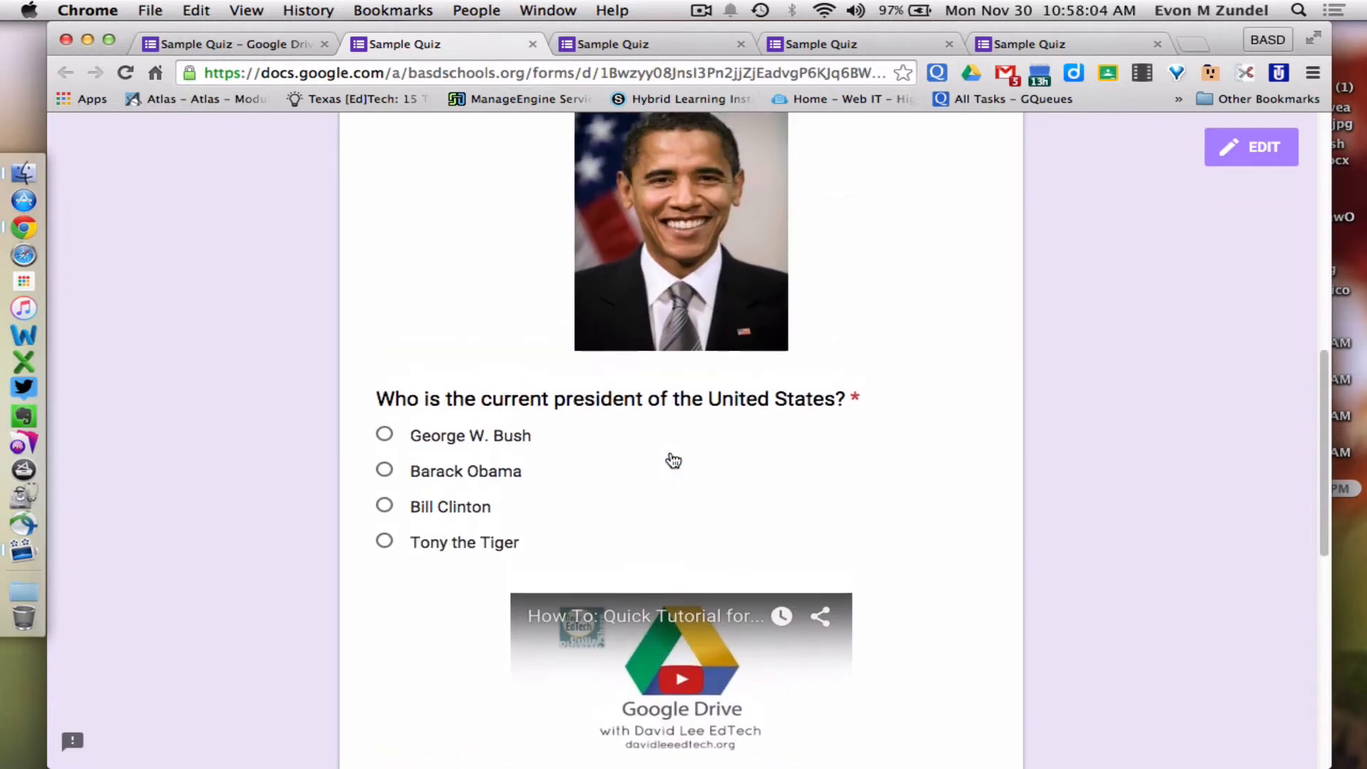
Back in the editor, scroll down and select the Google Drive tools checkbox question
click(278, 49)
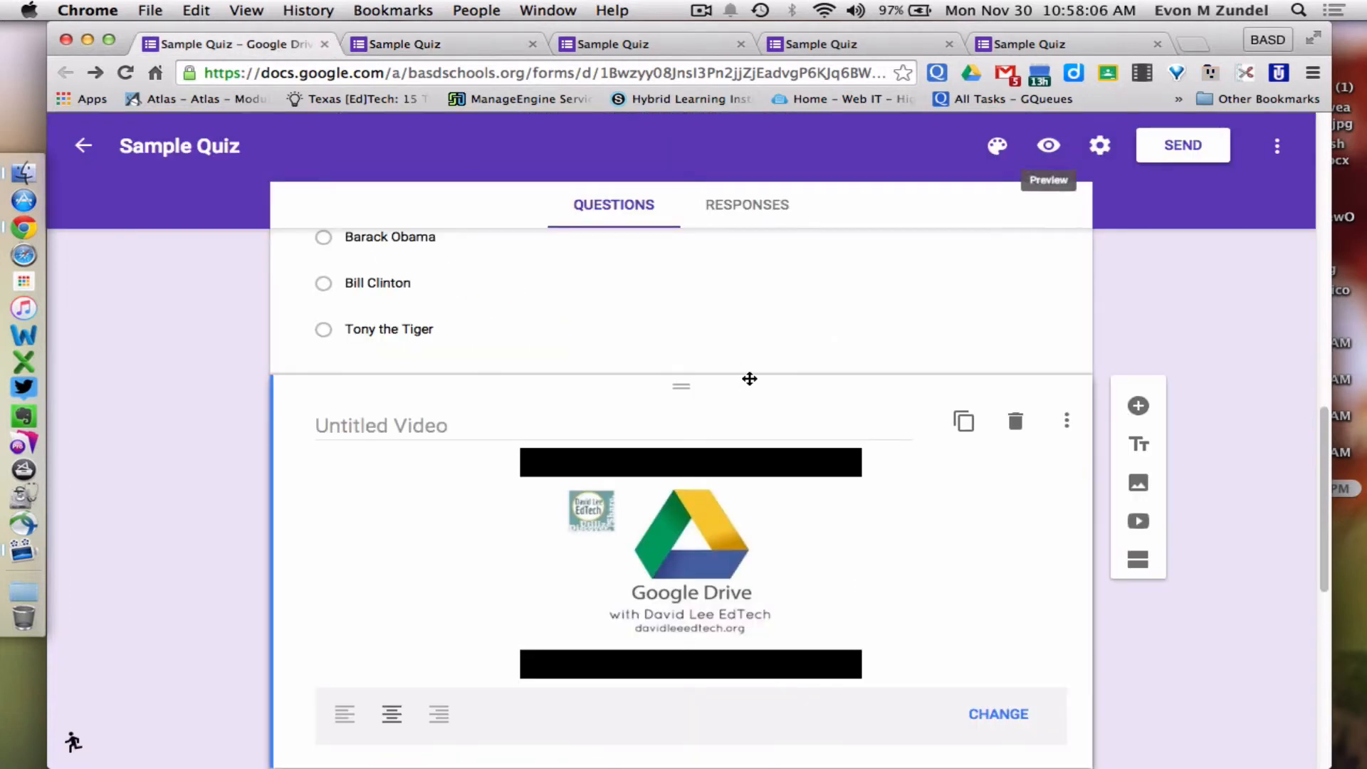
scroll(747, 379, down, 2)
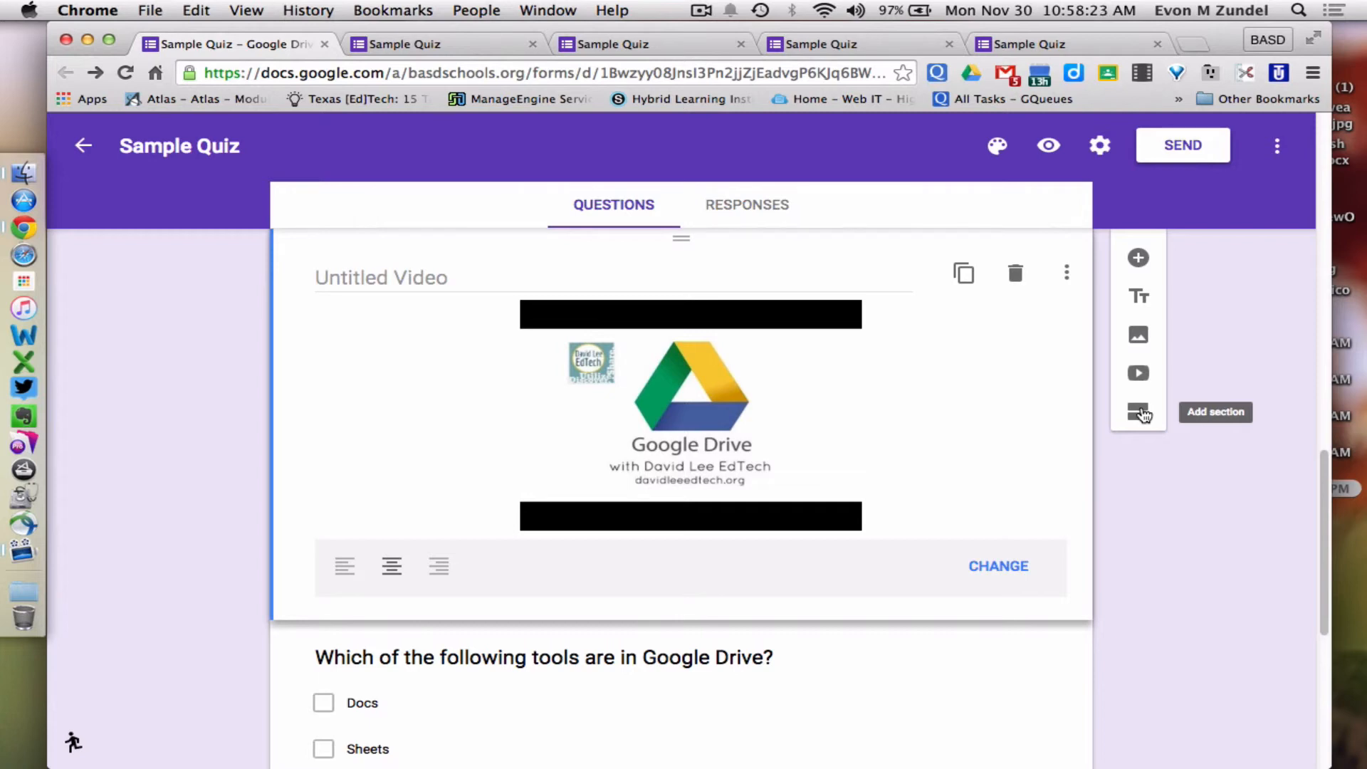
scroll(1142, 413, down, 3)
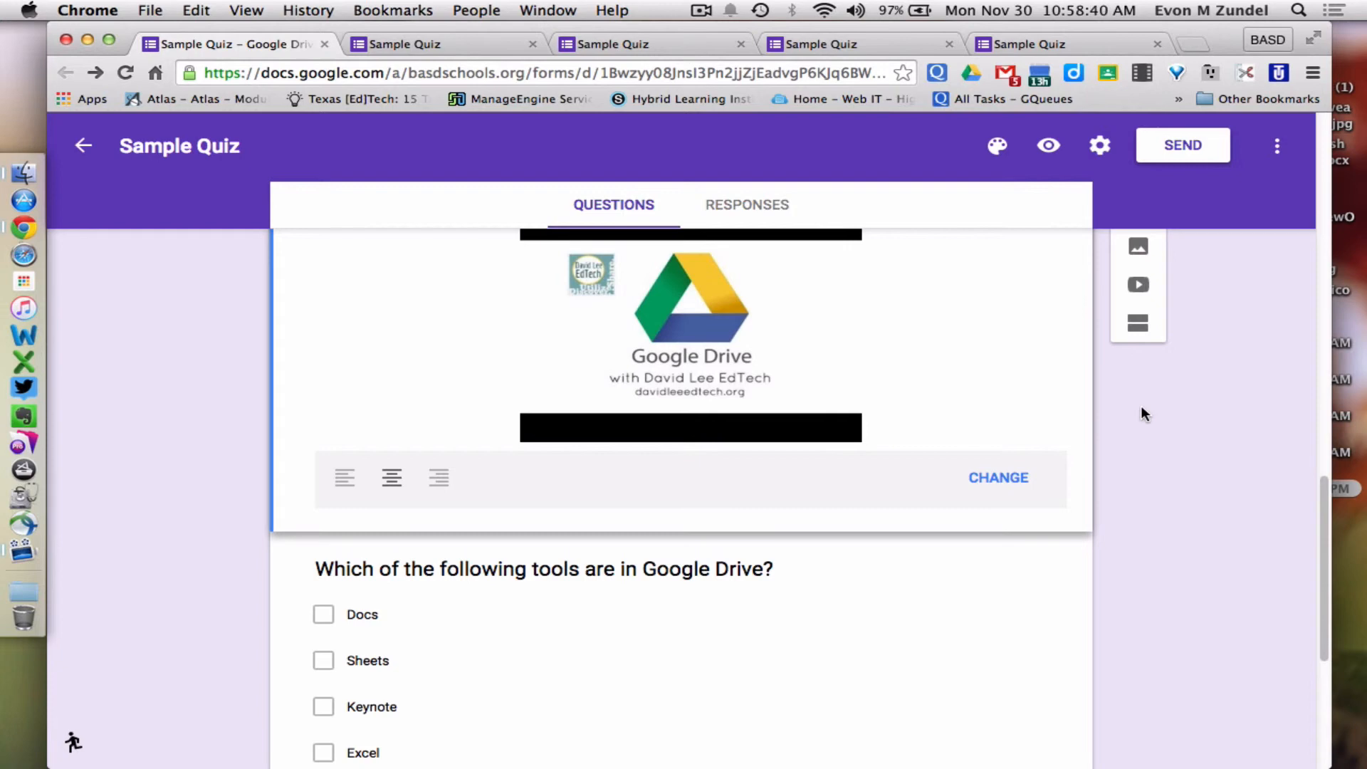
scroll(1142, 407, down, 3)
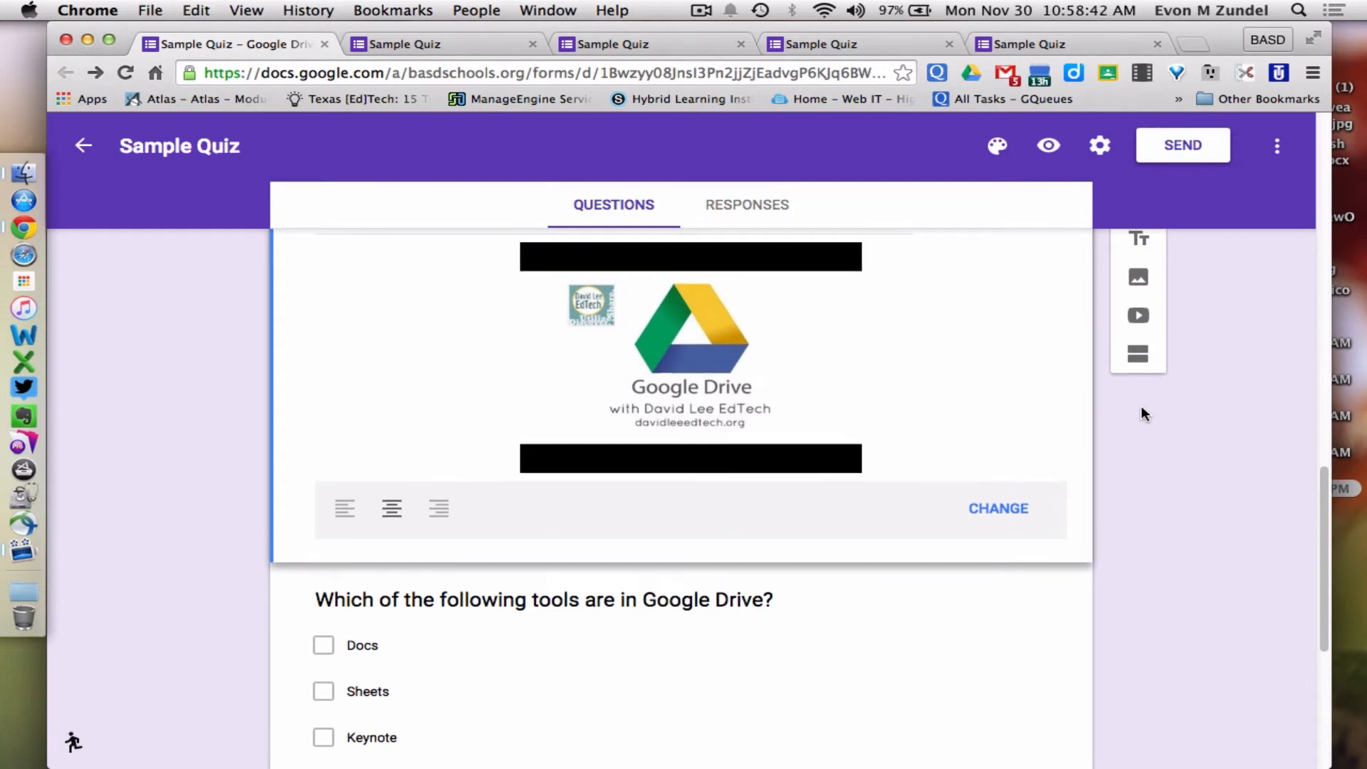
scroll(1142, 408, down, 3)
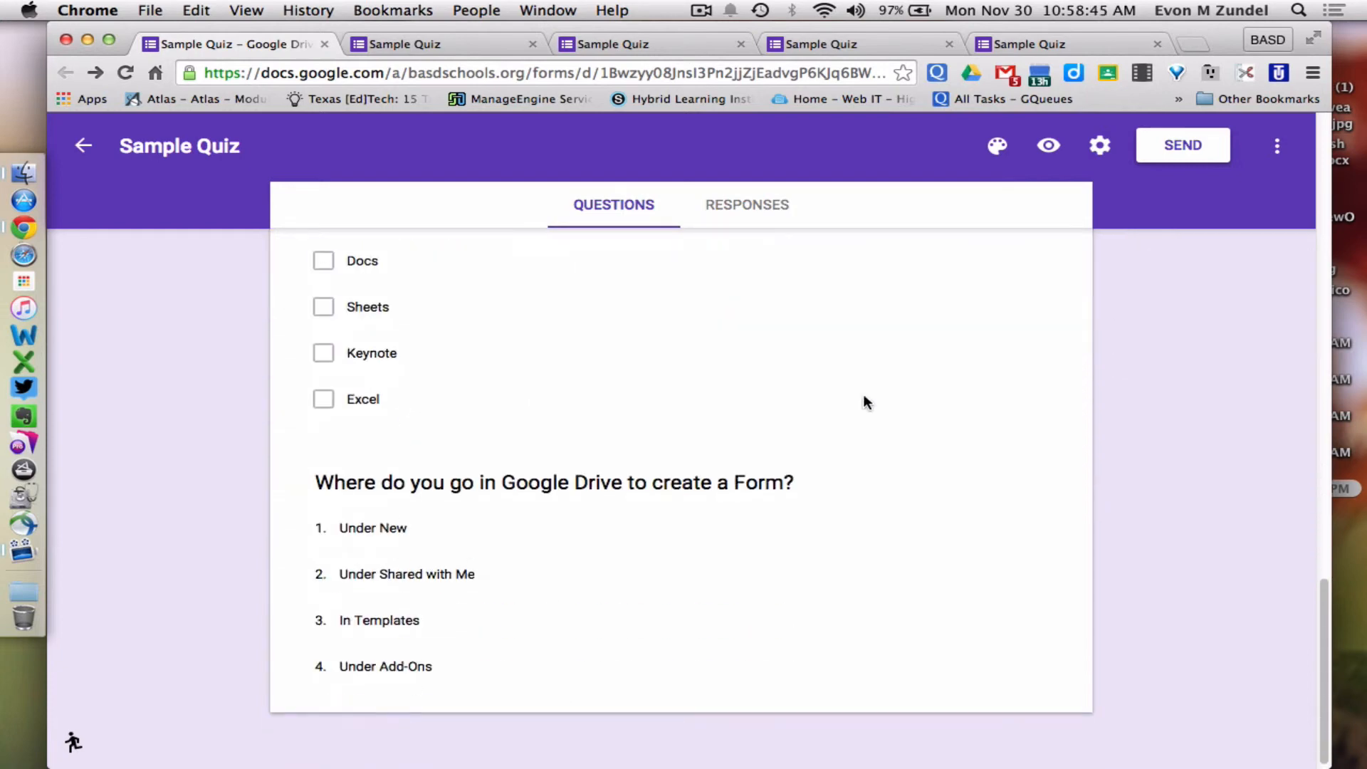
double_click(713, 333)
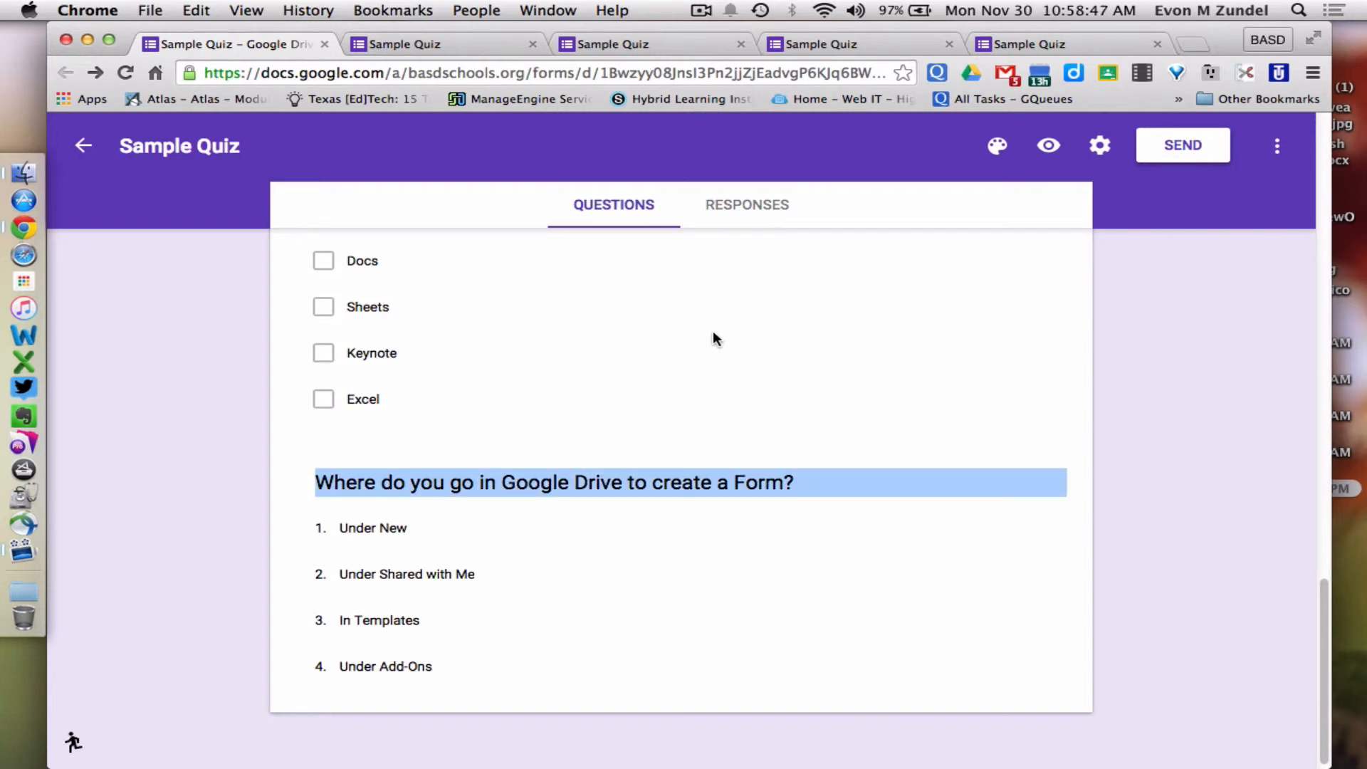
click(660, 281)
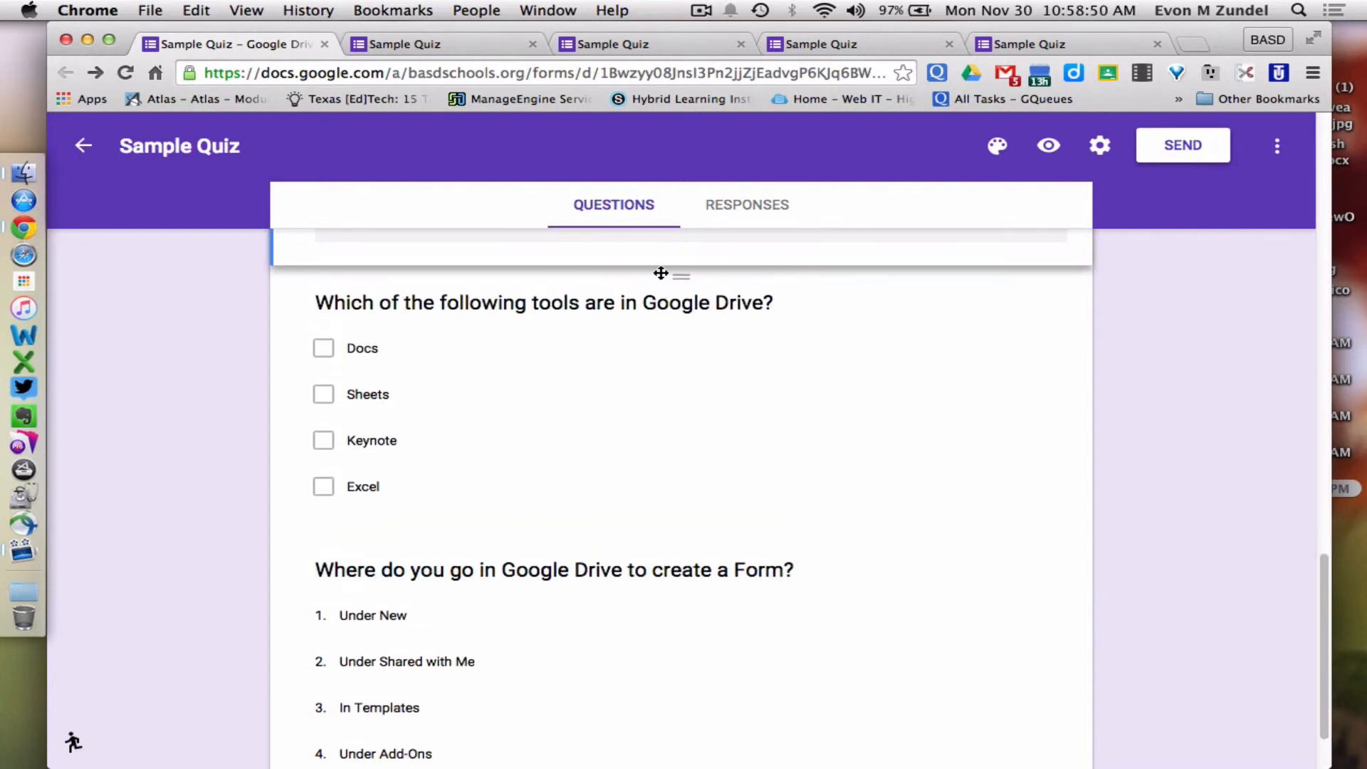
scroll(661, 306, up, 2)
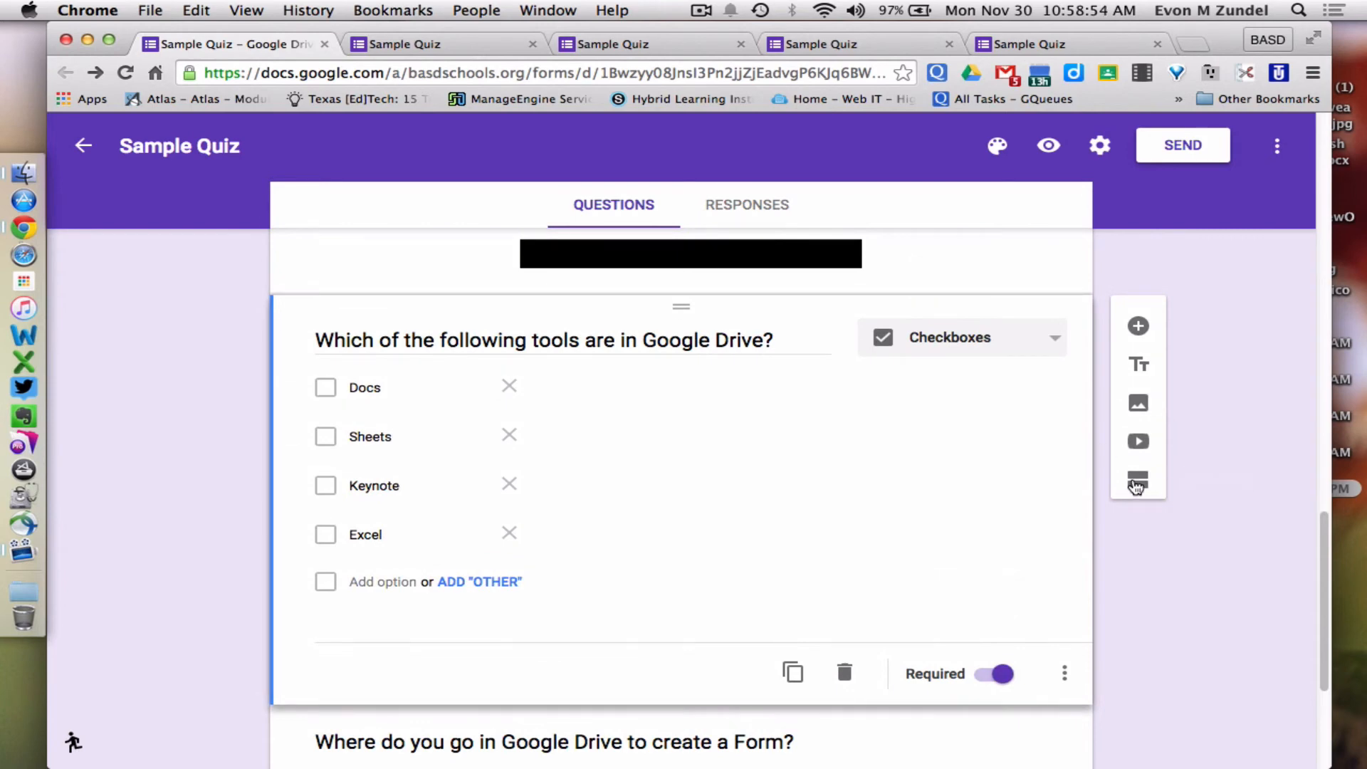
Add a second section after the tools question, keeping 'Continue to next section' after section 1
click(1137, 483)
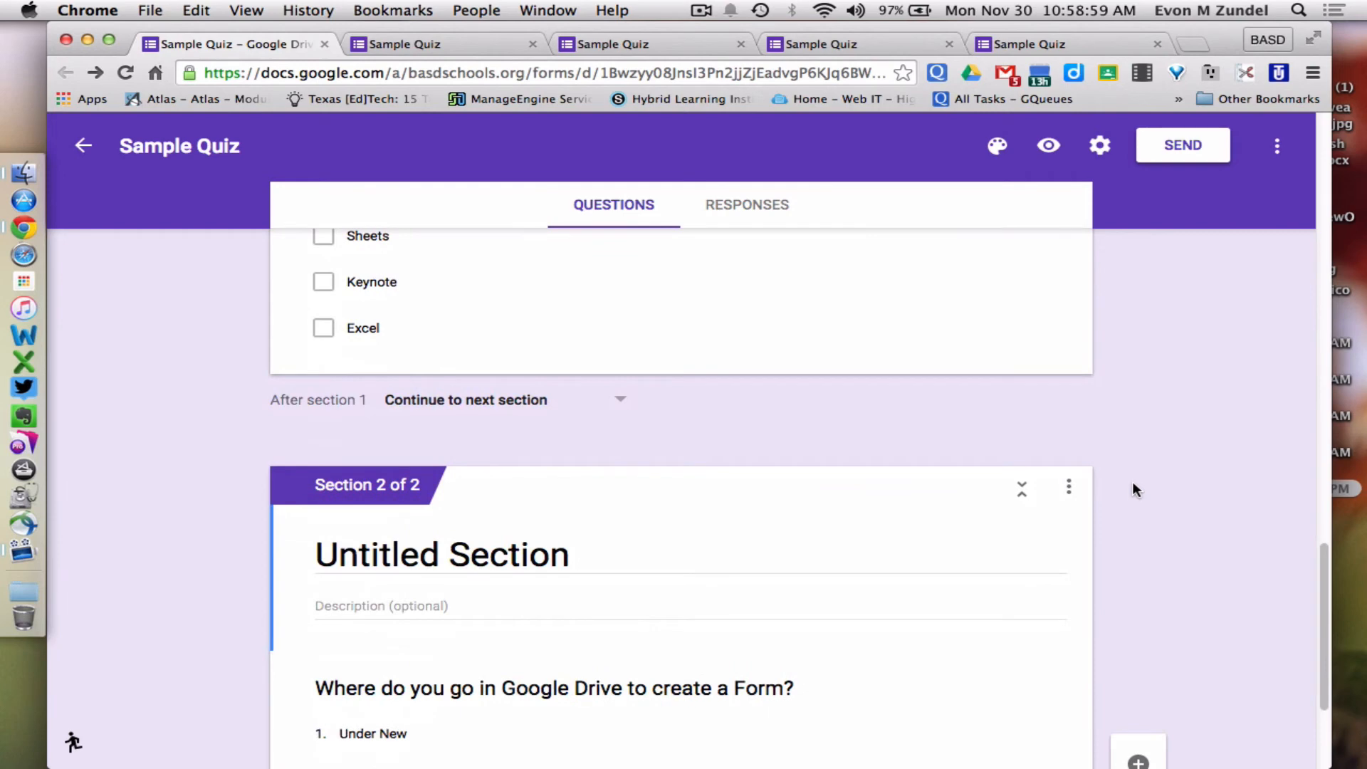
scroll(1133, 482, up, 2)
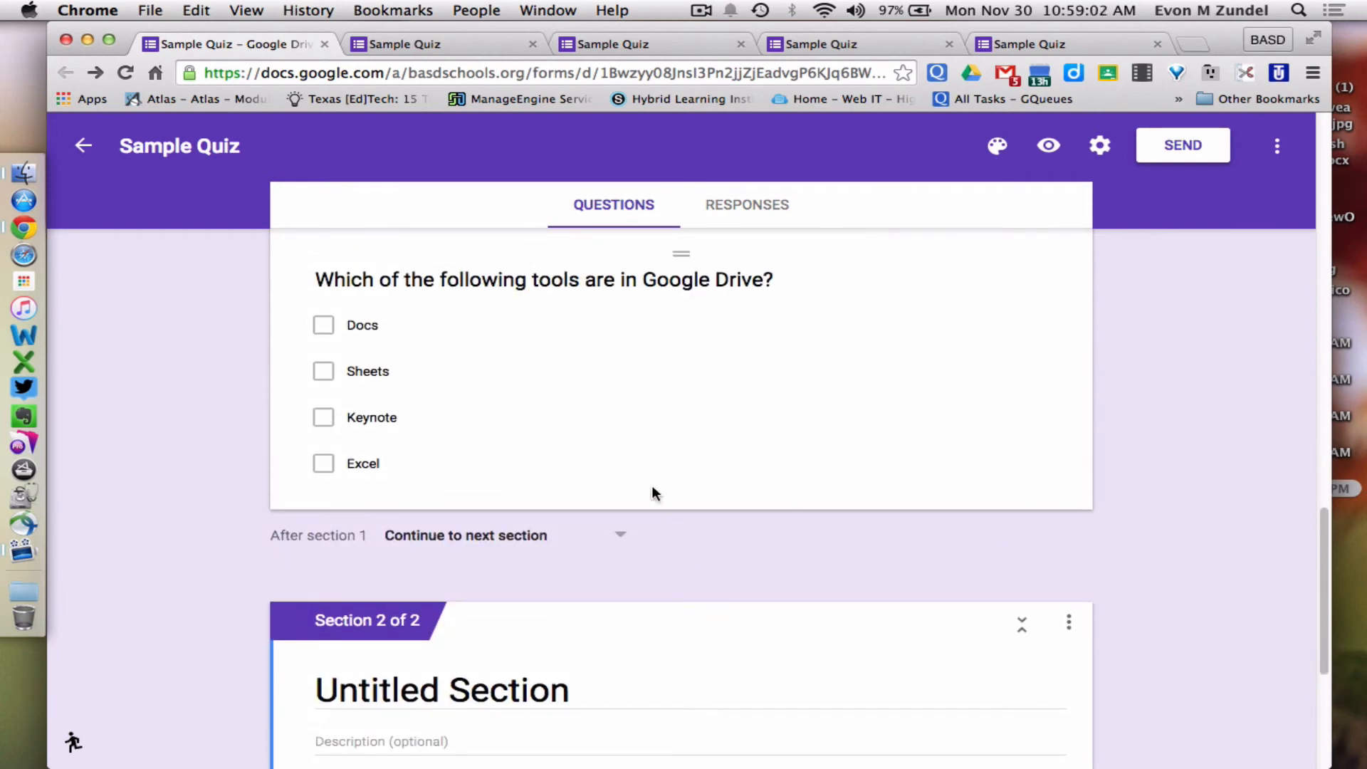
click(528, 539)
click(528, 538)
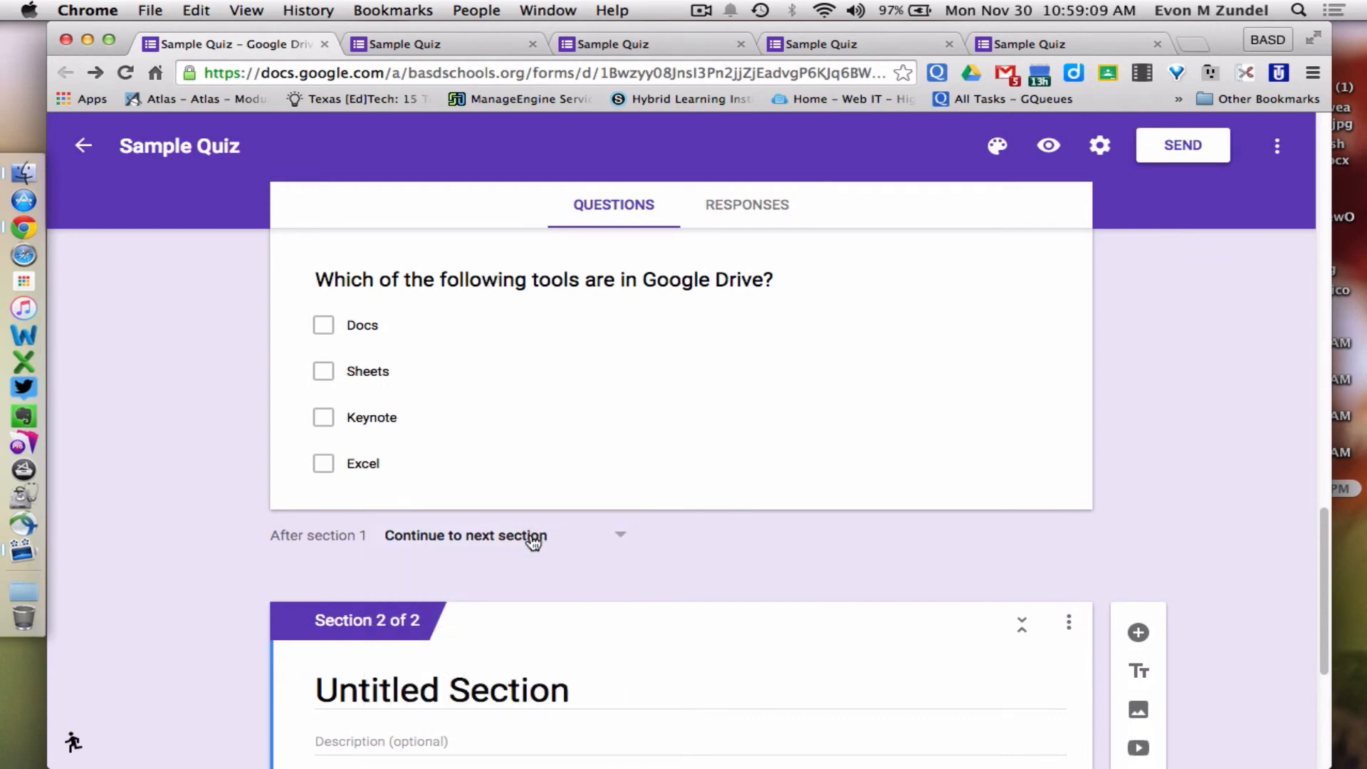
click(532, 538)
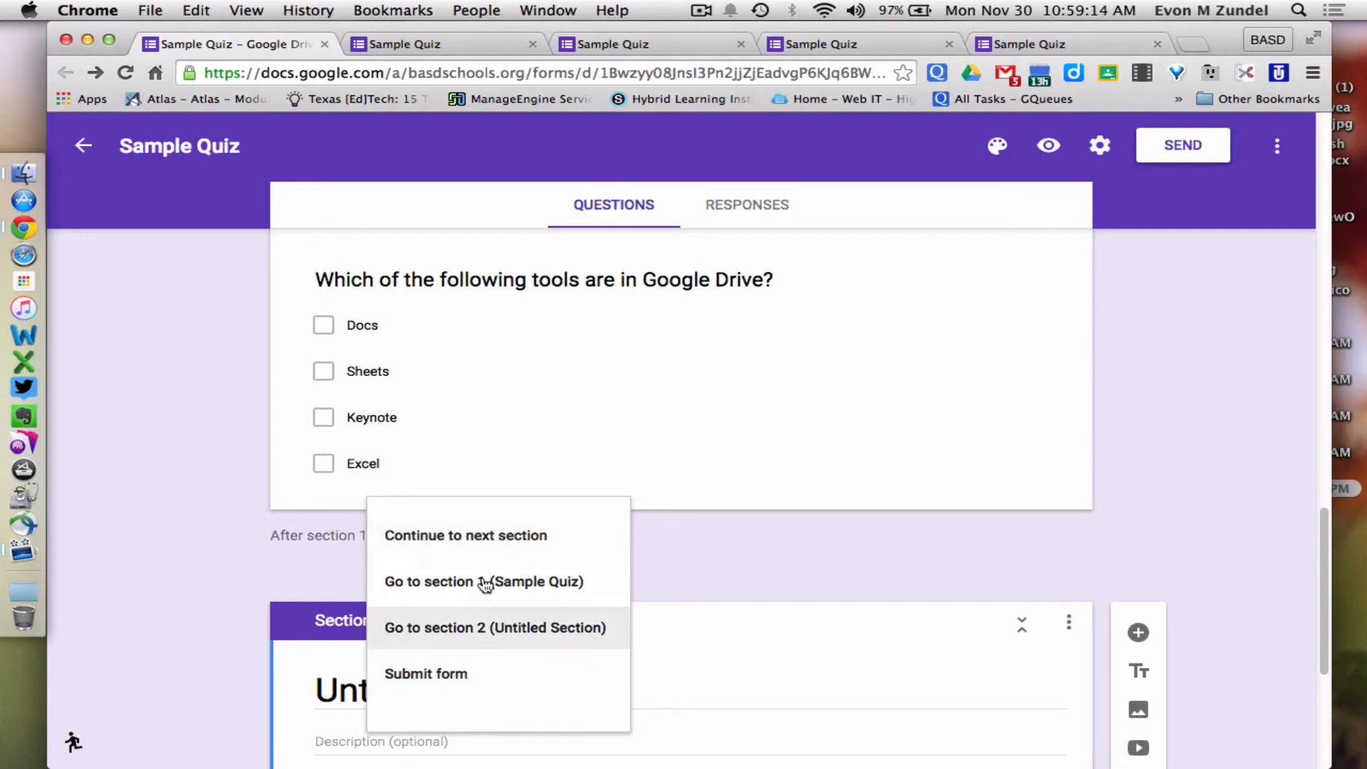
click(567, 550)
scroll(570, 555, down, 3)
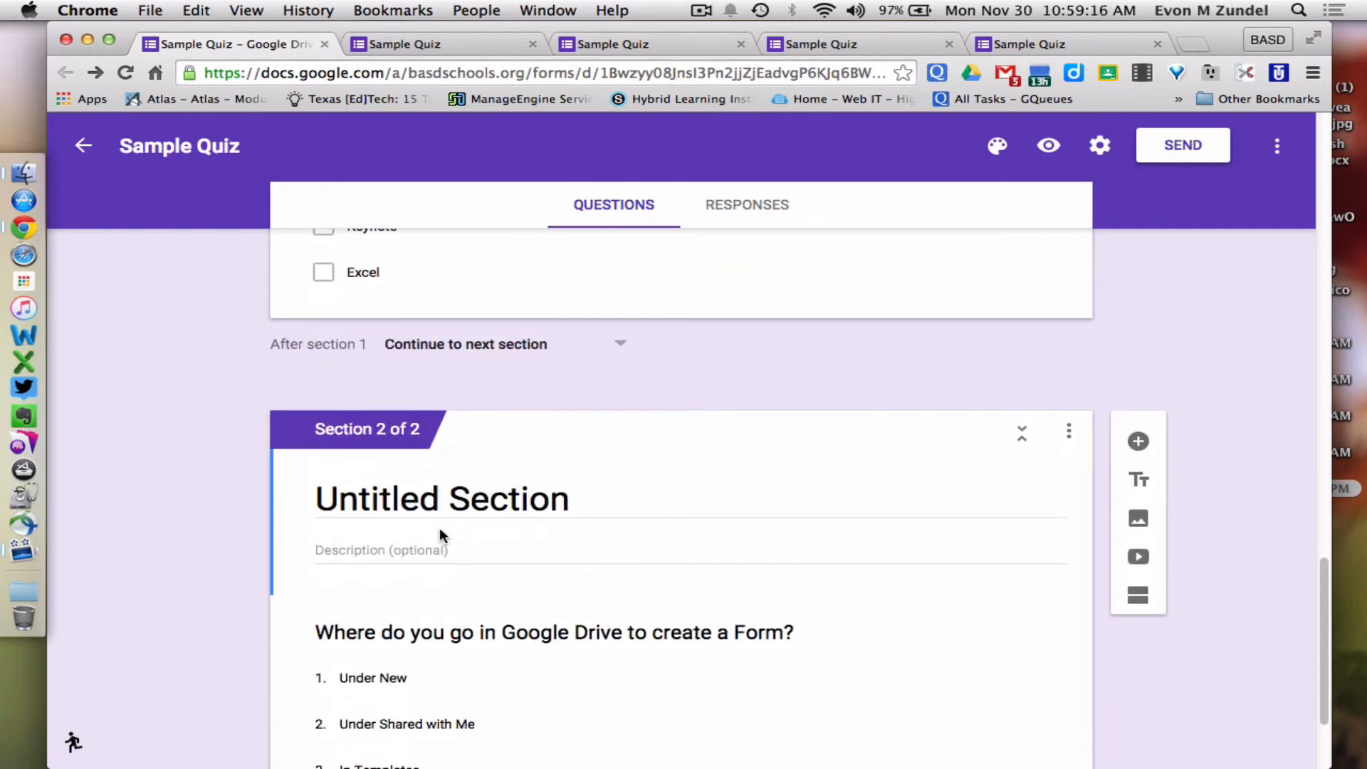
Retitle the new section from Untitled Section to 'Google Questions'
click(425, 502)
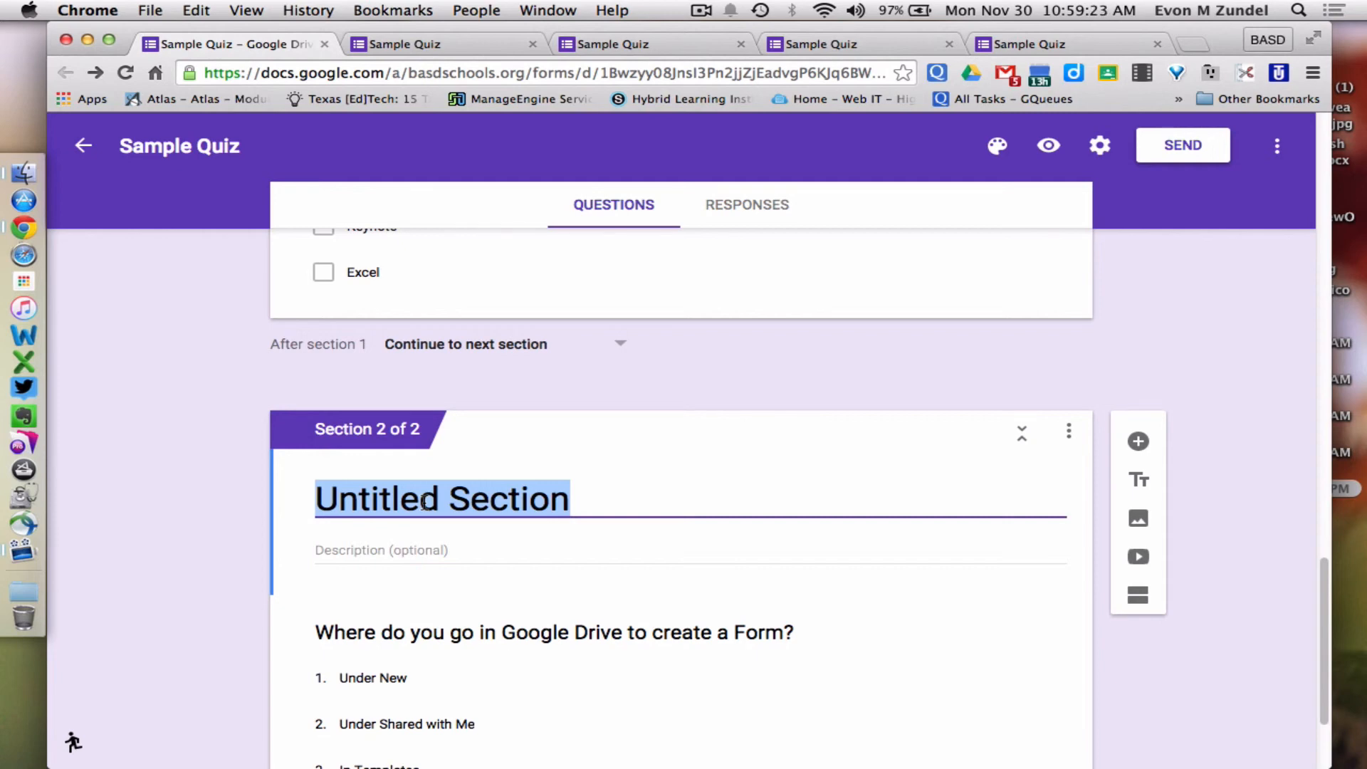
text(Google For)
key(BackSpace)
key(BackSpace)
key(BackSpace)
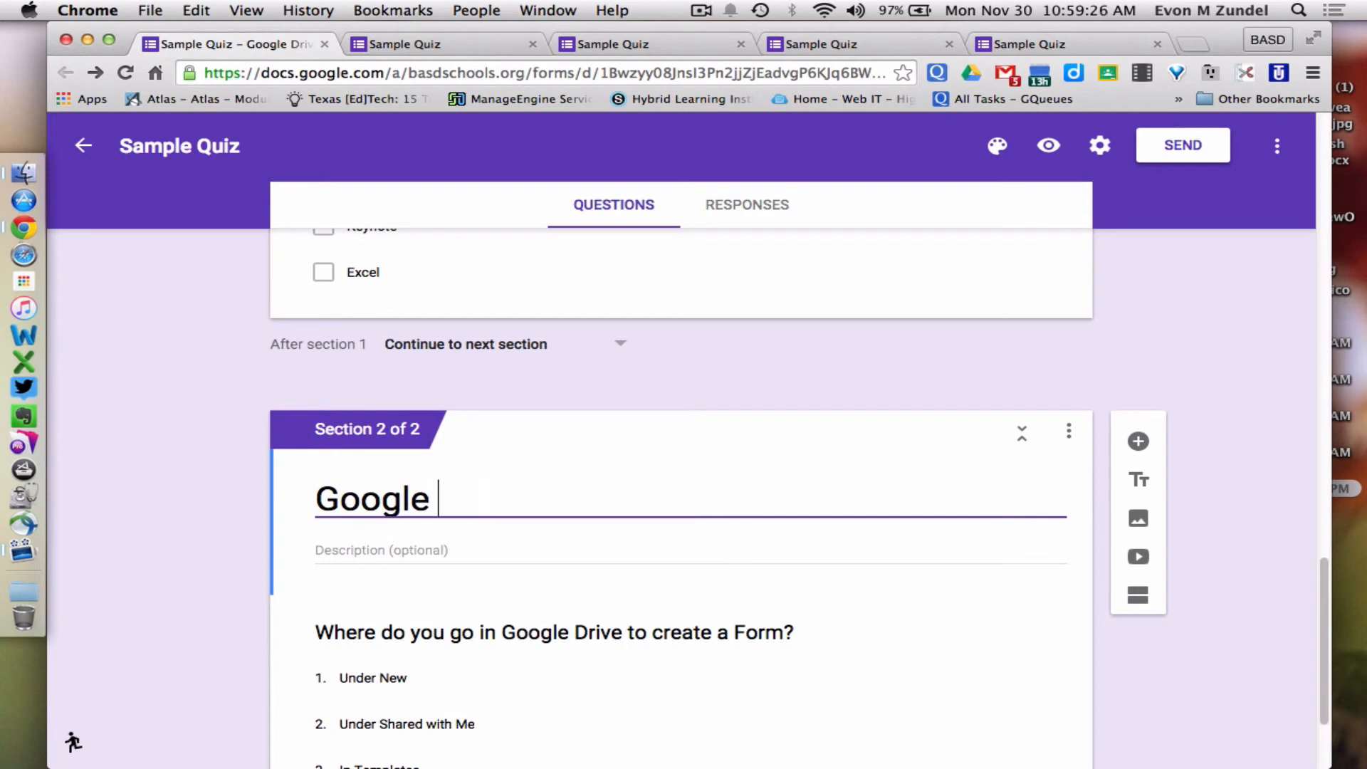
text(Question)
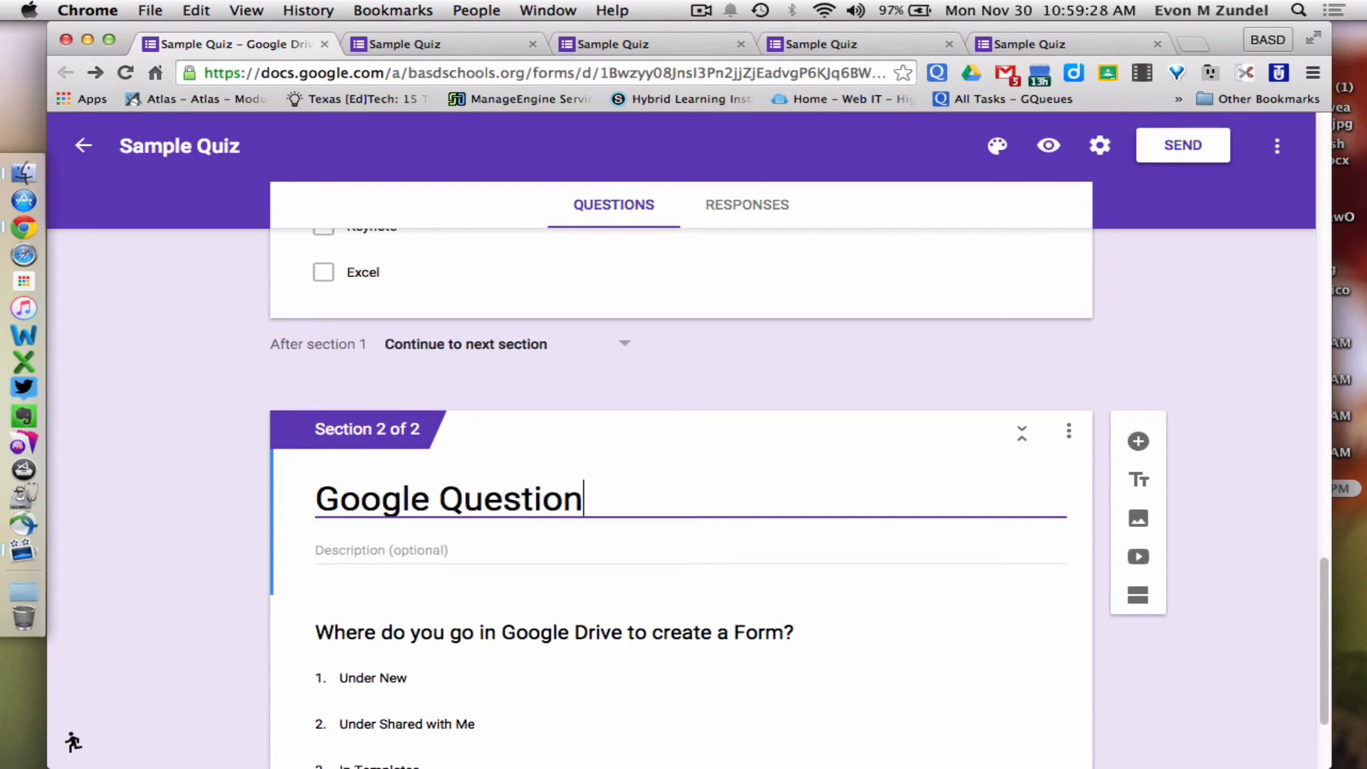
text(s)
scroll(423, 506, down, 2)
scroll(423, 506, up, 2)
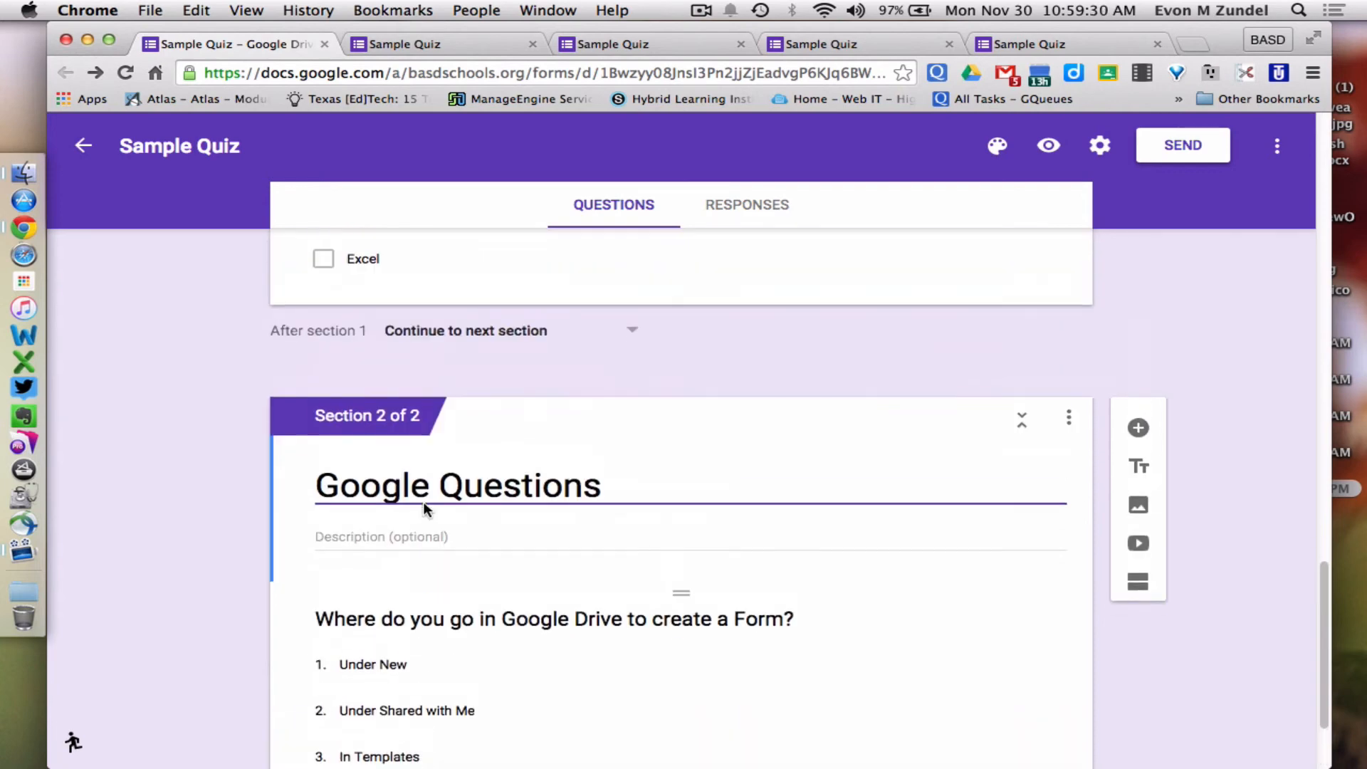
scroll(423, 504, up, 3)
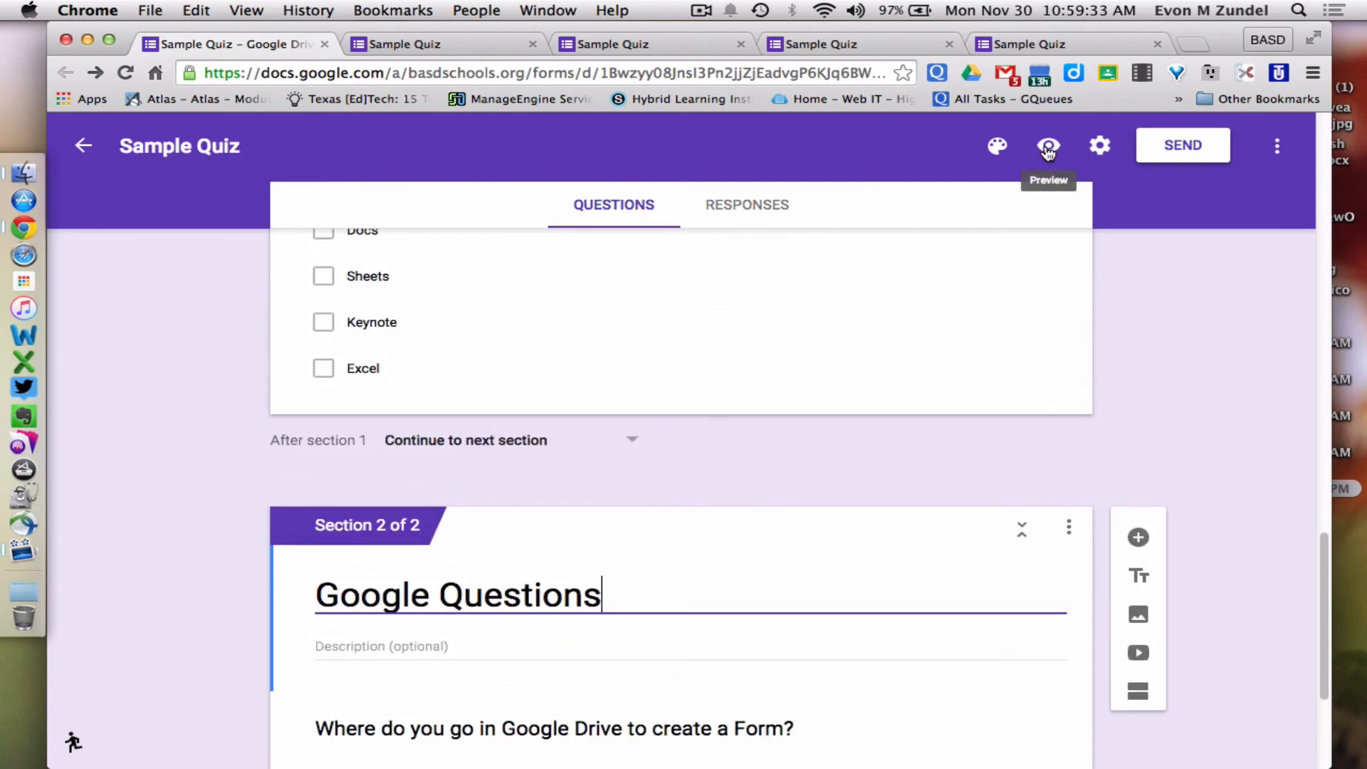
Preview the form and enter the respondent's first and last name
click(1048, 150)
click(561, 364)
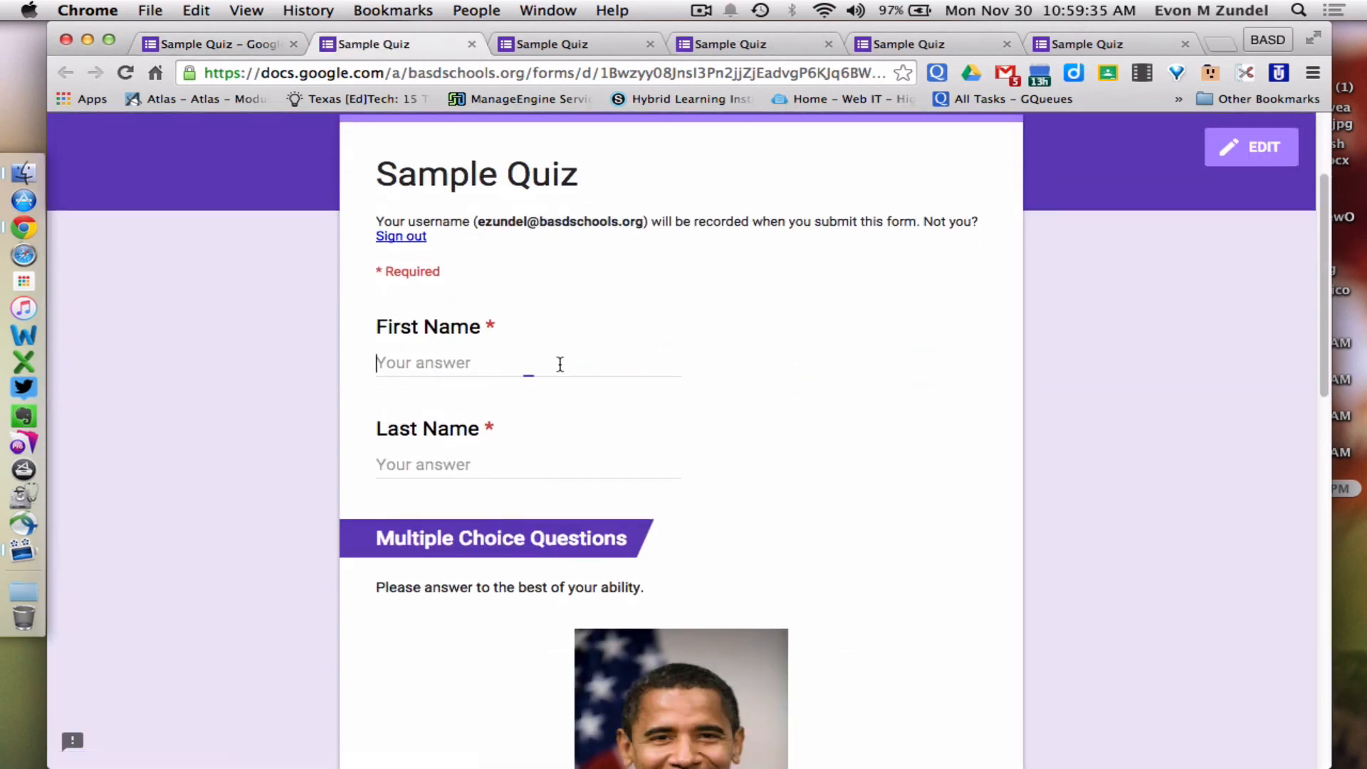
key(Tab)
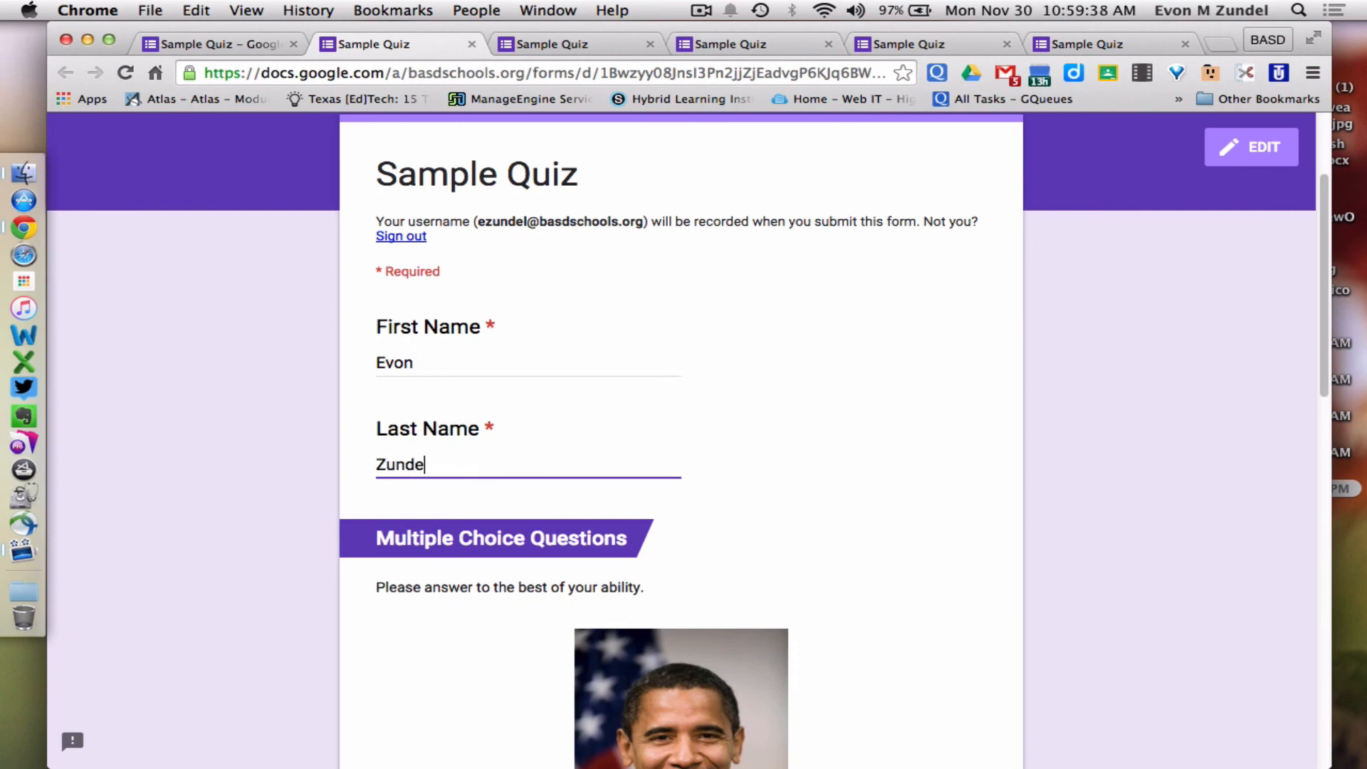
key(Tab)
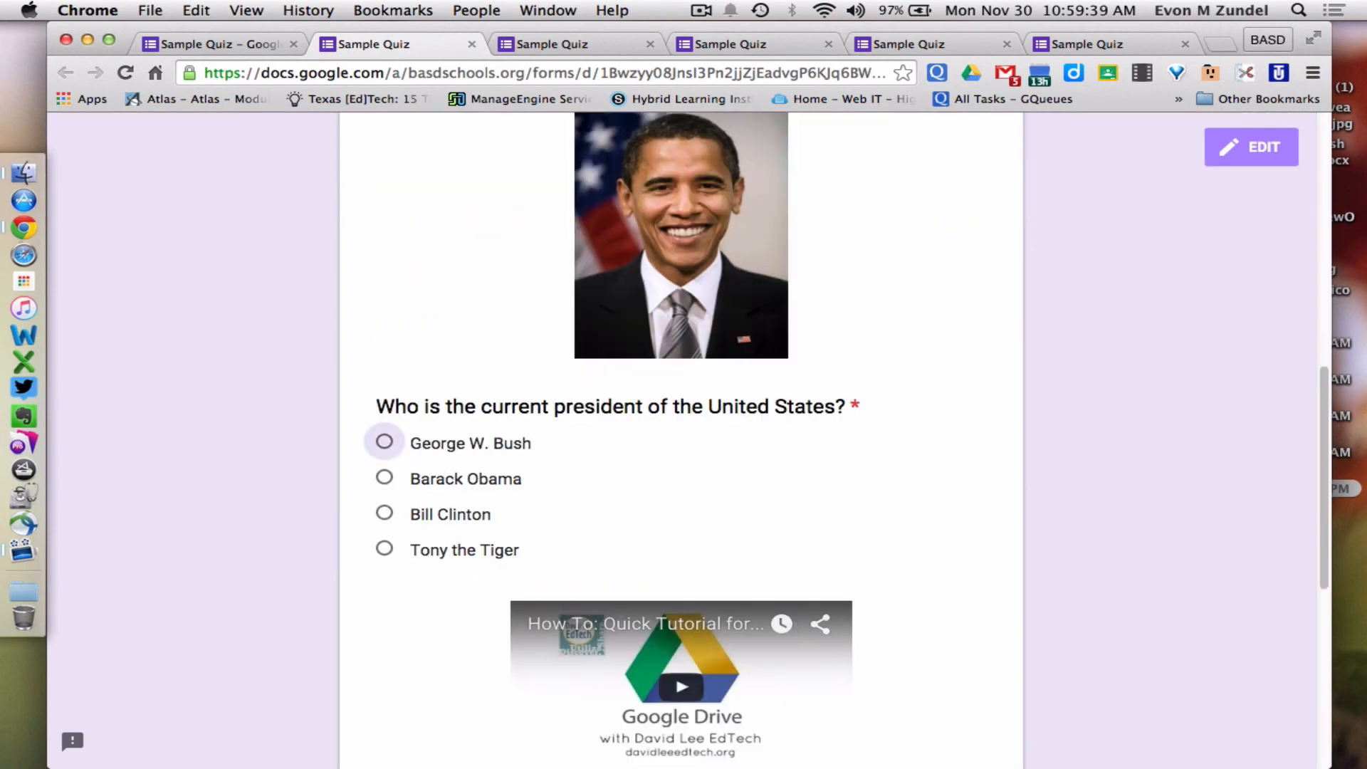
Answer Barack Obama for the president question and tick Docs and Sheets
click(380, 481)
scroll(378, 480, down, 5)
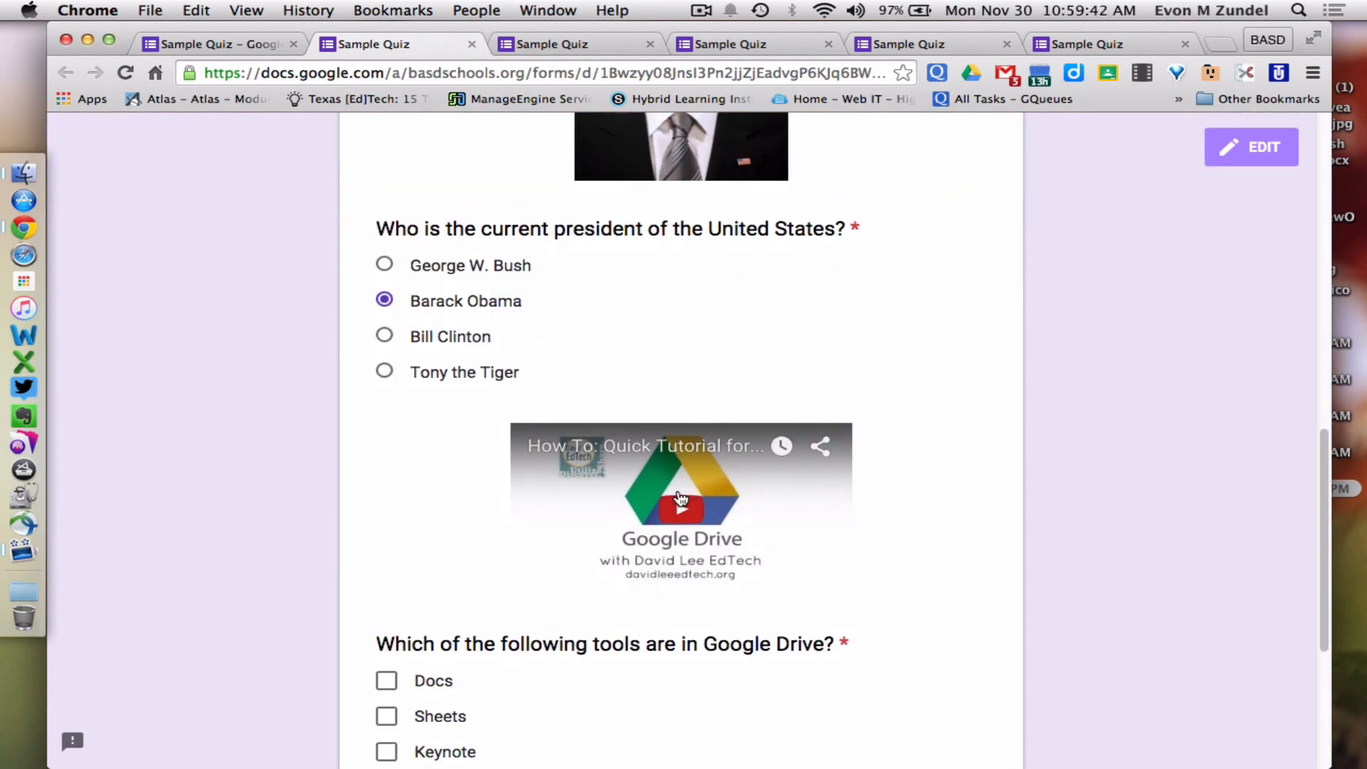
scroll(680, 499, down, 3)
click(385, 527)
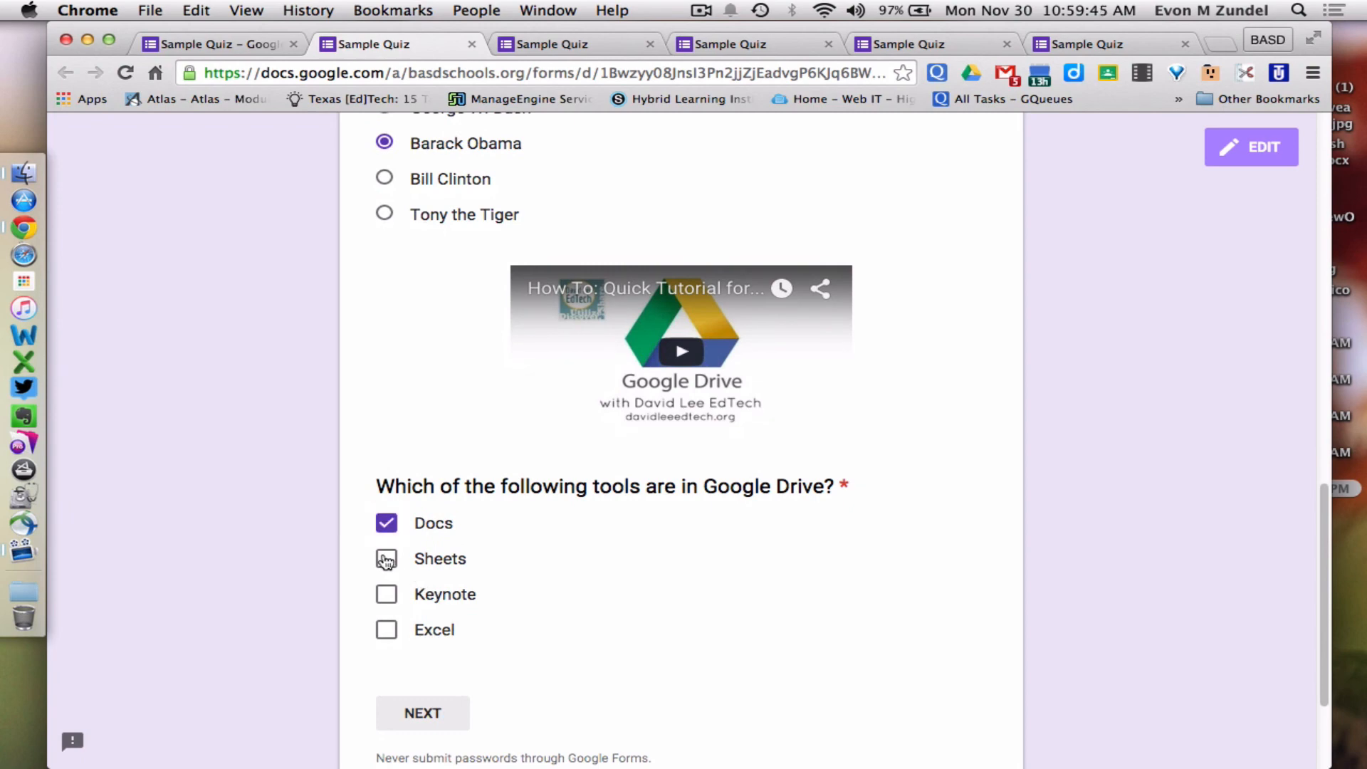
click(386, 558)
scroll(386, 560, down, 3)
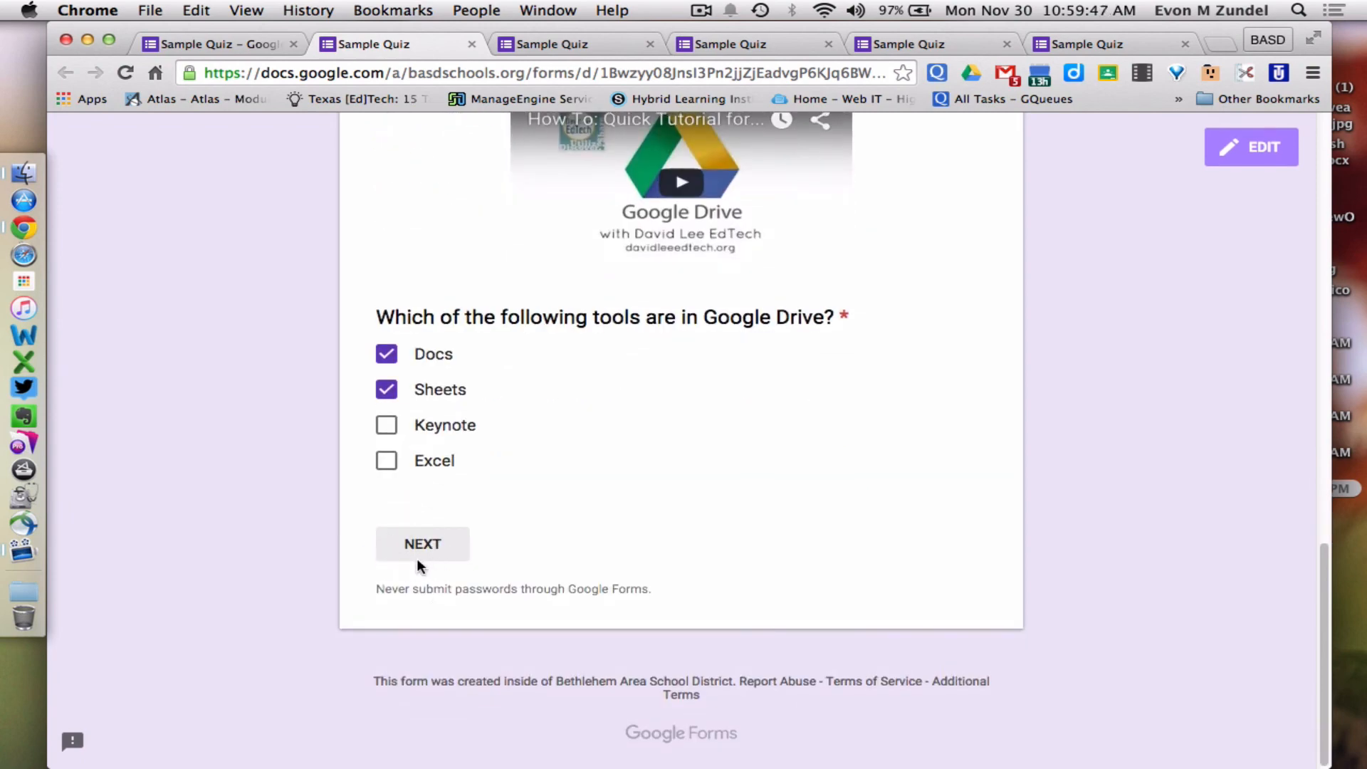
Go on to the Google Questions page and answer Under New for creating a Form
click(446, 548)
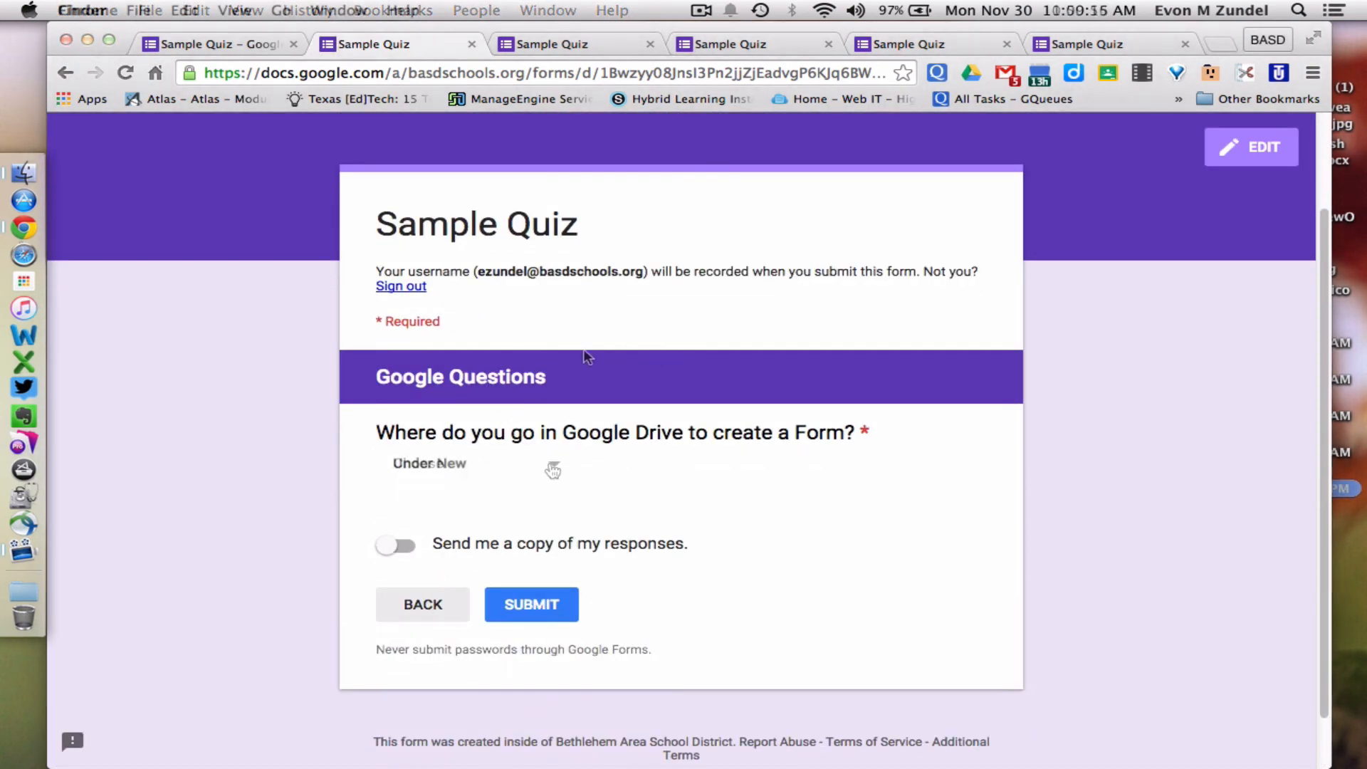
click(549, 466)
click(524, 525)
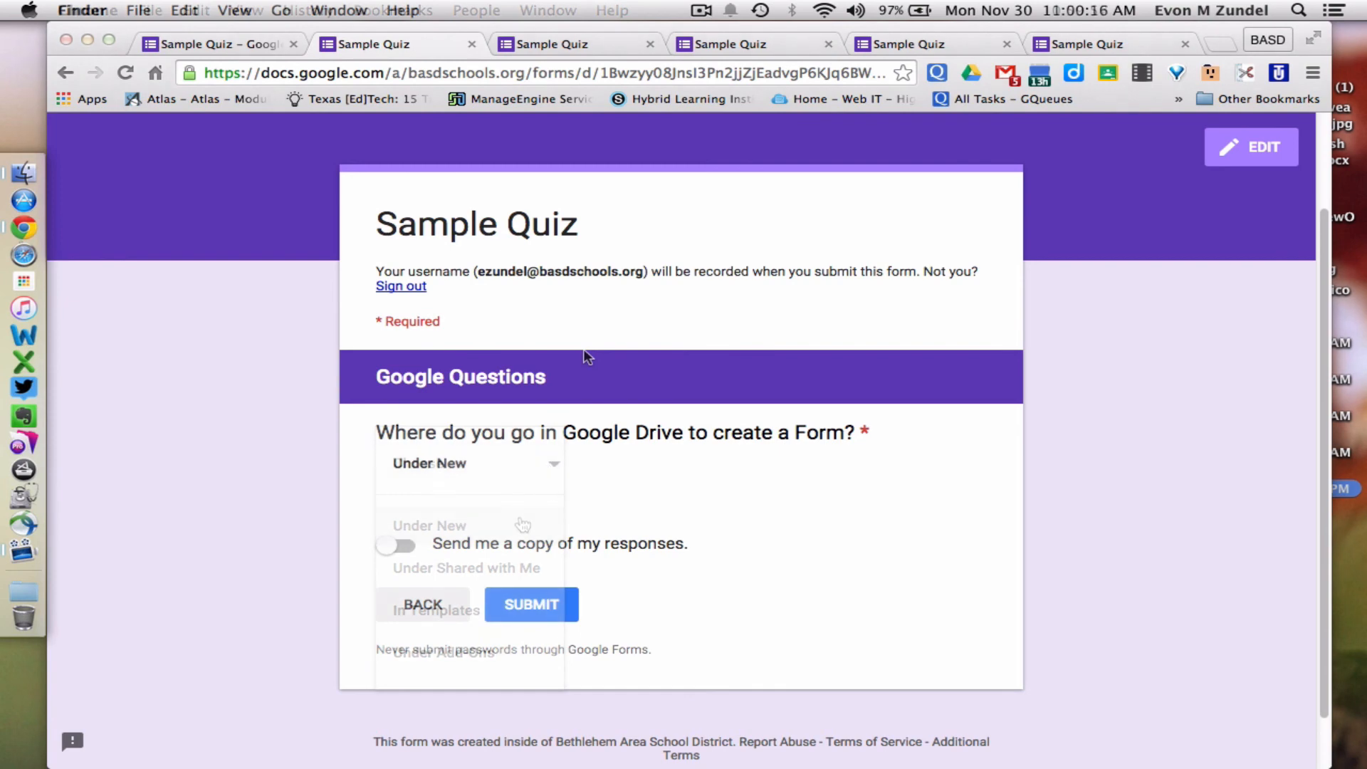